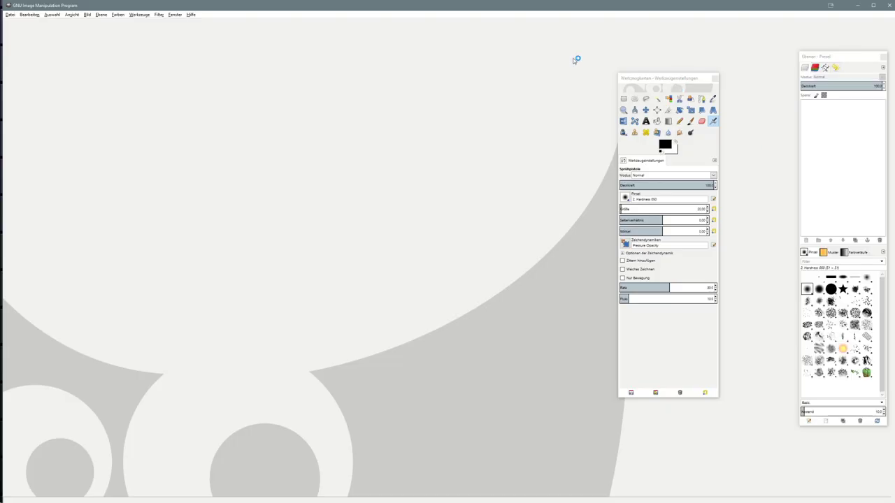
Create a new image 20000 px wide and 1080 px high.
left_click(9, 14)
left_click(24, 26)
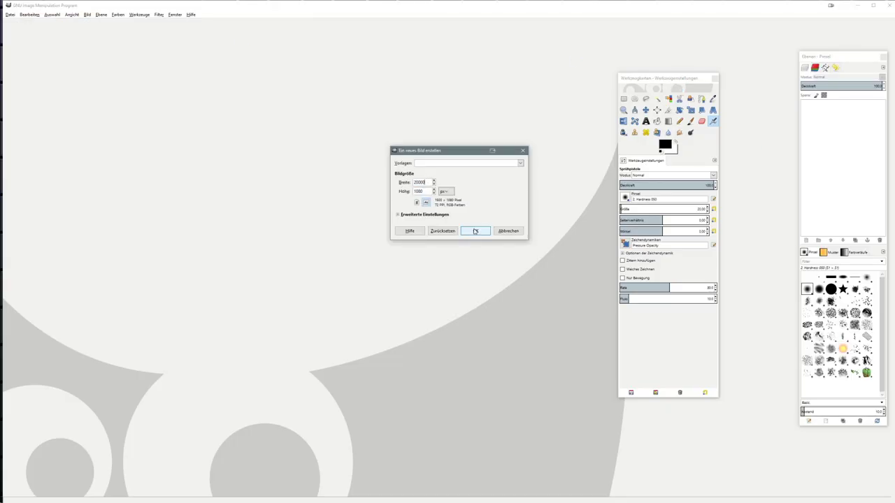
left_click(474, 231)
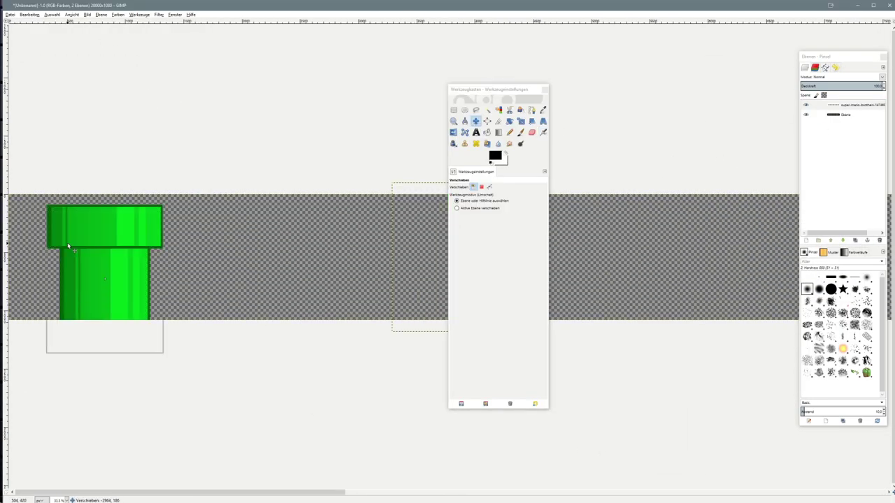
Scale the green pipe down and paste a copy of it on a new layer beside the original.
key("shift+s")
left_click(105, 280)
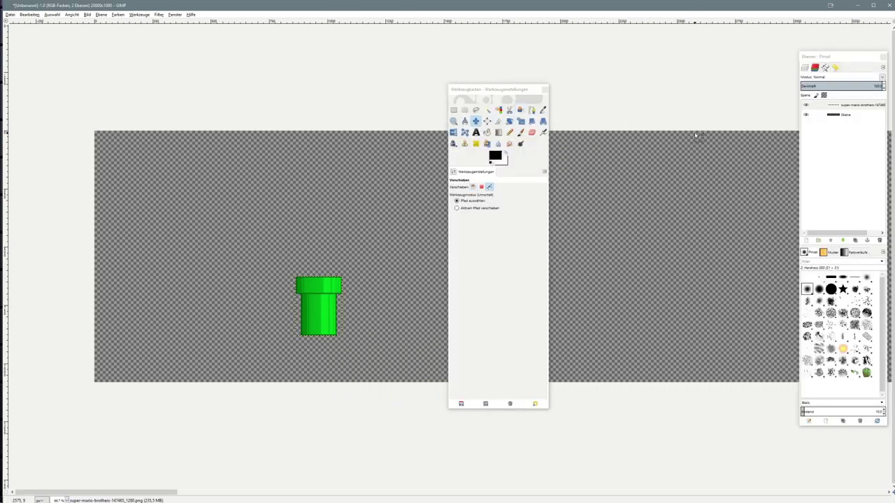
left_click(473, 187)
right_click(314, 291)
left_click(388, 350)
right_click(320, 315)
left_click(393, 389)
left_click(806, 241)
left_click_drag(328, 313, 393, 322)
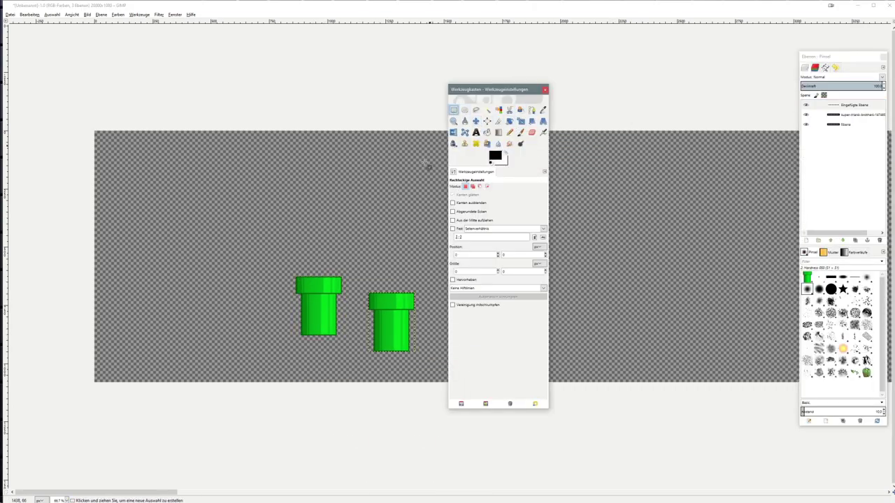
Delete the rim of the pipe copy using a rectangular selection and line its shaft up beneath the original pipe.
left_click(453, 112)
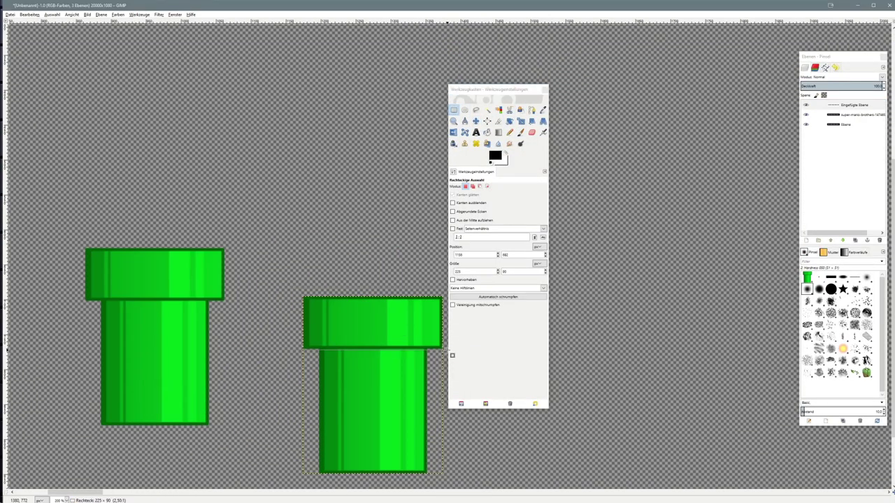
left_click_drag(300, 295, 443, 340)
key("Delete")
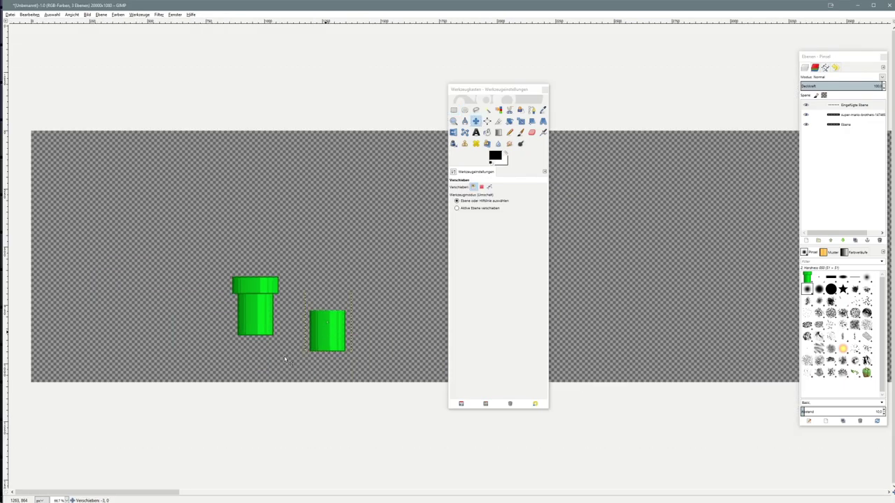
left_click_drag(328, 332, 255, 353)
left_click_drag(267, 290, 265, 375)
key("ctrl+c")
key("ctrl+v")
left_click(806, 240)
key("ctrl+z")
key("ctrl+z")
Paste two copies of the pipe parts onto new layers to build one tall pipe.
key("ctrl+c")
key("ctrl+v")
left_click(805, 241)
key("ctrl+v")
left_click(806, 240)
Merge the pasted pipe layers down into the original pipe layer.
right_click(853, 103)
left_click(824, 156)
right_click(847, 104)
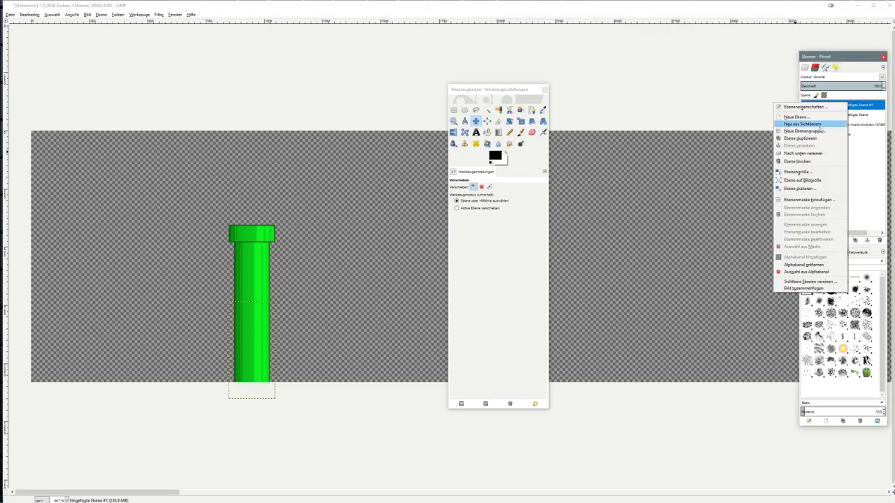
left_click(824, 155)
right_click(858, 109)
left_click(830, 161)
Copy the tall pipe and paste it on a new layer to the right of the original.
left_click(847, 115)
left_click(847, 105)
key("ctrl+c")
key("ctrl+v")
left_click_drag(250, 332, 392, 330)
left_click(806, 240)
Move the pipe copy up to the canvas's upper edge and rotate it 180 degrees so it hangs down.
left_click_drag(388, 265, 397, 209)
scroll(398, 277, "down", 2)
left_click(510, 121)
left_click(398, 297)
type("180")
key("Return")
Paste copies of the standing and hanging pipes on new layers farther right to repeat the pair.
left_click(475, 121)
key("ctrl+c")
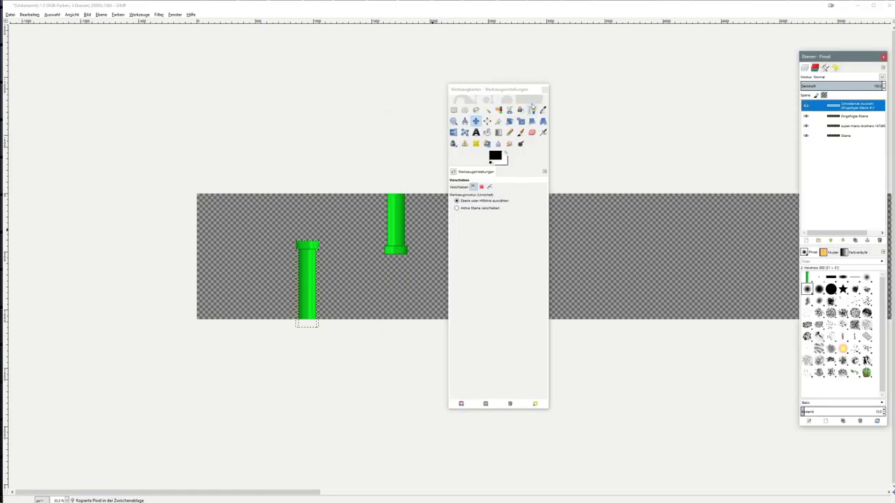
left_click_drag(492, 89, 113, 102)
key("ctrl+v")
left_click_drag(483, 217, 569, 221)
left_click(806, 240)
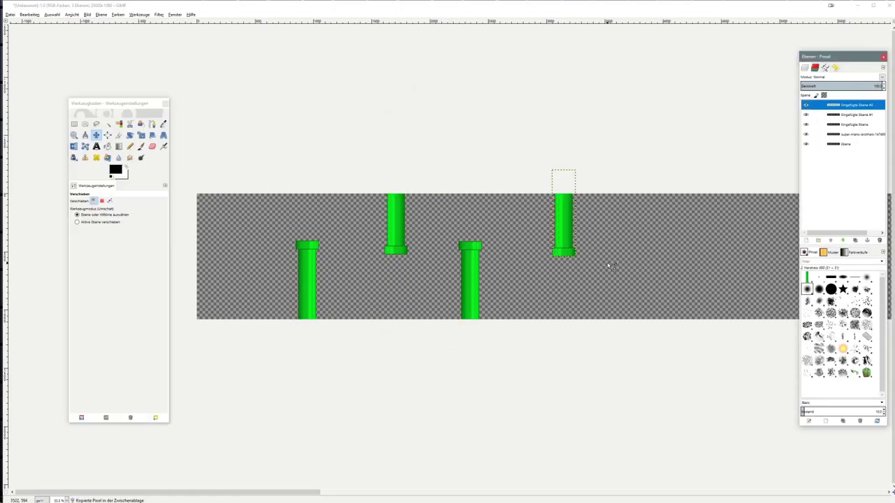
Merge all the pipe layers down into a single layer.
scroll(608, 265, "down", 5)
scroll(195, 245, "up", 2)
left_click_drag(115, 103, 455, 116)
scroll(74, 246, "up", 3)
right_click(852, 108)
left_click(806, 157)
right_click(851, 107)
left_click(805, 157)
right_click(850, 107)
left_click(805, 158)
Copy the merged group of pipes and paste it on a new layer farther right along the canvas.
left_click(241, 123)
key("ctrl+c")
key("ctrl+v")
left_click_drag(279, 222, 625, 222)
left_click(806, 240)
left_click_drag(456, 116, 738, 172)
key("minus")
key("minus")
key("minus")
key("minus")
key("minus")
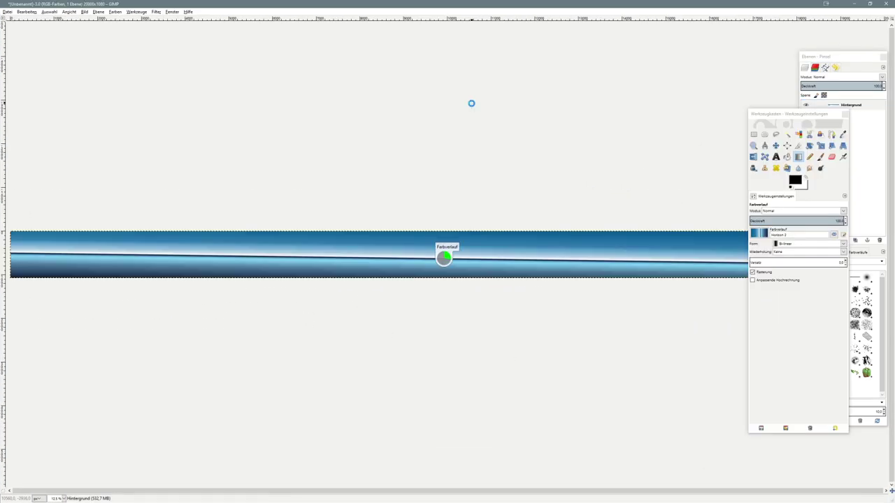
Fill the background layer of the sky image with a vertical bi-linear Horizon 2 gradient.
left_click_drag(467, 236, 466, 136)
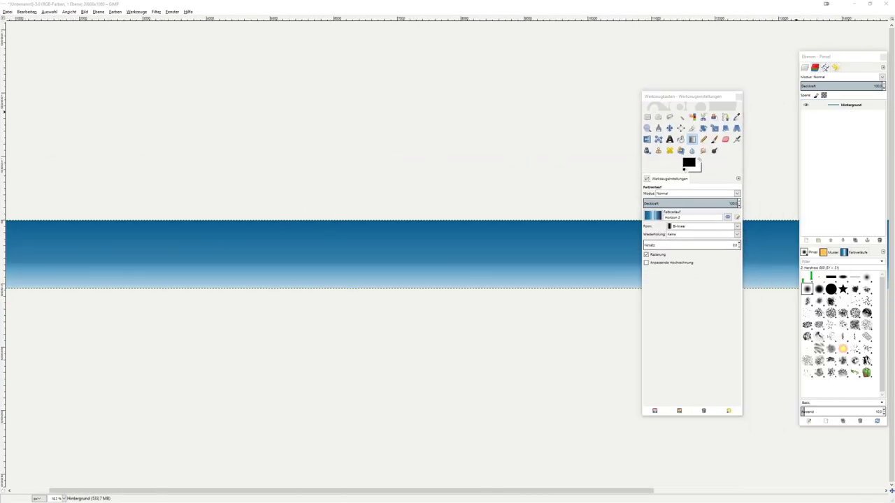
Cut the upper-left cloud out of the wolken.png layer and paste it on a new layer.
left_click_drag(193, 104, 341, 218)
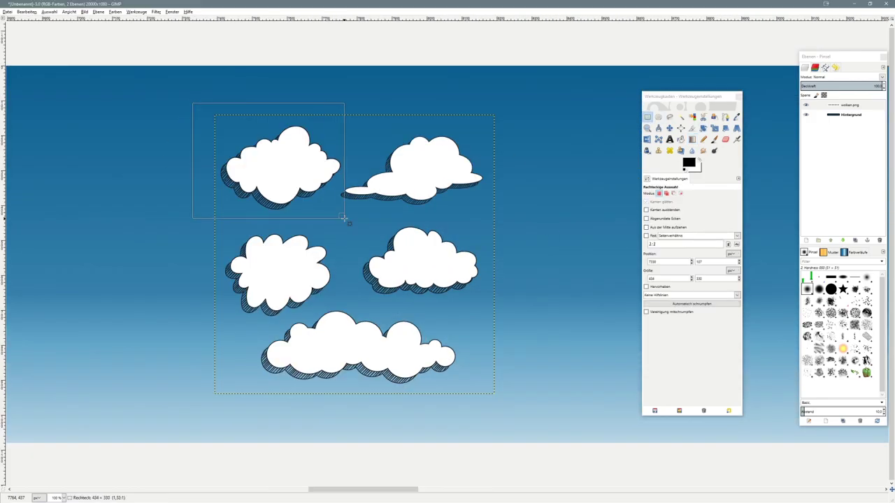
right_click(290, 180)
mouse_move(308, 195)
left_click(370, 233)
right_click(102, 163)
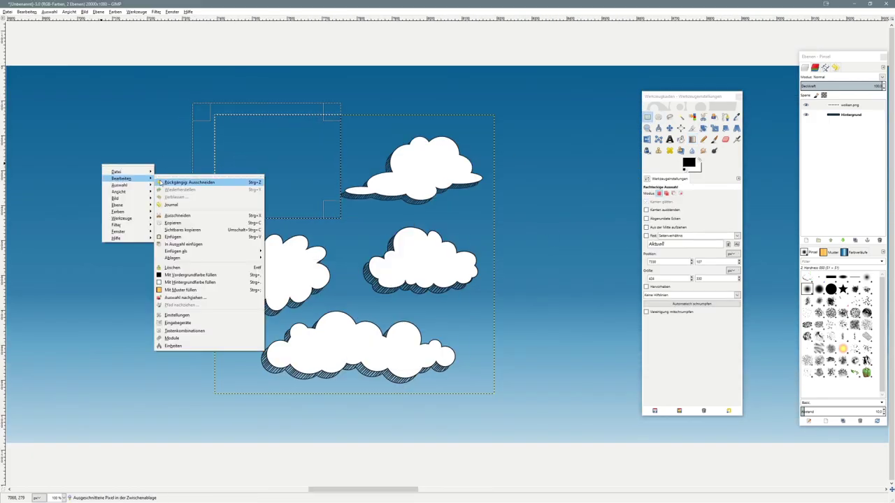
left_click(806, 240)
key("Return")
Paste the cut-out upper-right cloud onto its own new layer.
right_click(84, 222)
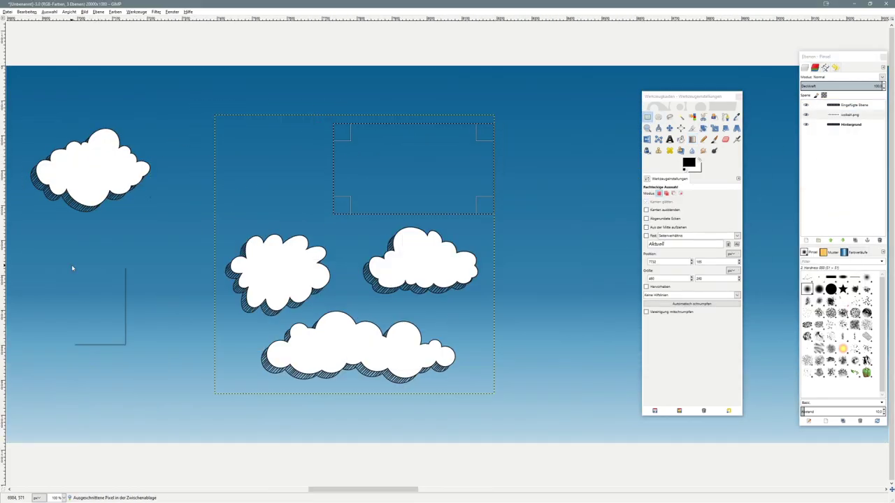
right_click(72, 269)
left_click(151, 345)
right_click(854, 105)
left_click(831, 151)
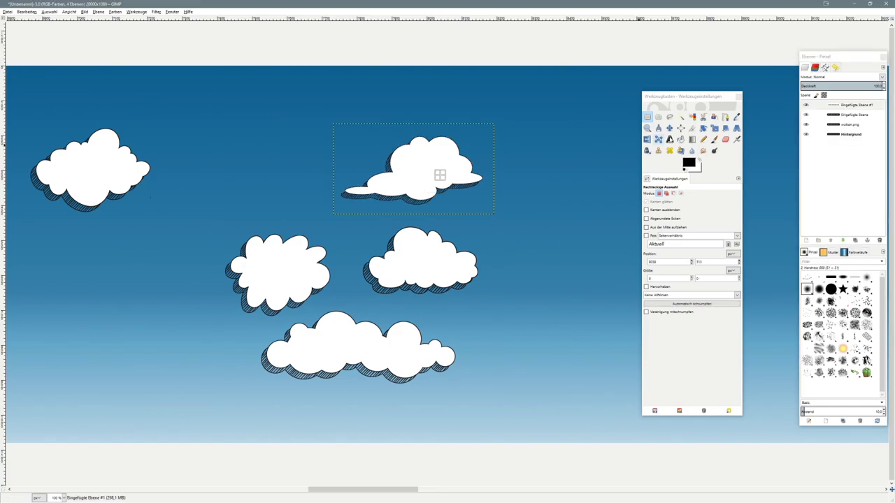
Move the two separated clouds to the left end of the sky.
left_click(669, 128)
left_click_drag(425, 171, 487, 123)
scroll(351, 246, "down", 6)
left_click_drag(320, 243, 30, 243)
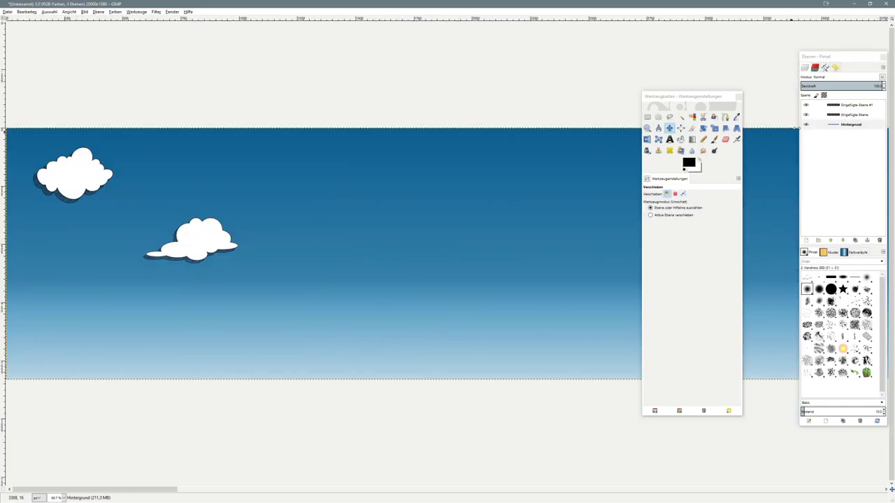
Paste a copy of the first cloud farther right in the sky on a new layer.
key("ctrl+v")
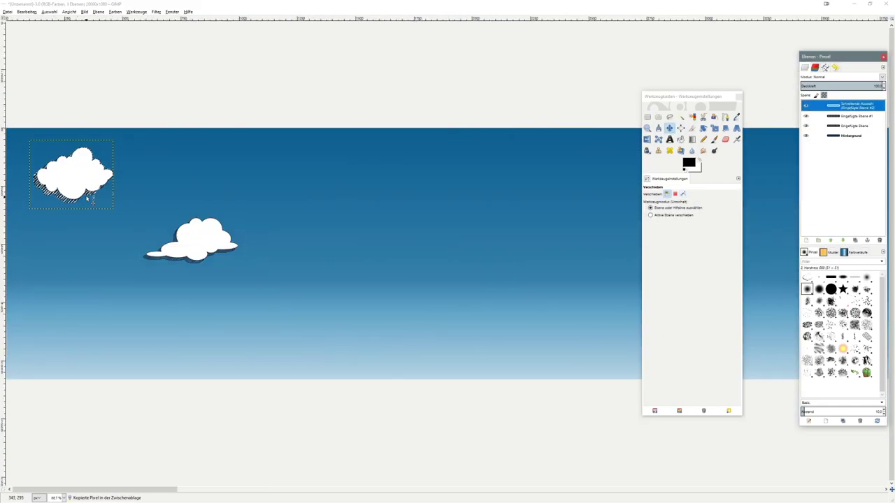
left_click_drag(84, 180, 471, 234)
right_click(810, 106)
left_click(806, 121)
Copy the second cloud and paste it farther right and higher in the sky on a new layer.
left_click(855, 125)
key("ctrl+c")
key("ctrl+v")
left_click_drag(231, 235, 635, 169)
right_click(842, 107)
left_click(806, 121)
Reposition the pasted cloud copies and tilt the rightmost cloud slightly with the Rotate tool.
left_click_drag(428, 234, 445, 233)
left_click_drag(500, 189, 555, 182)
left_click(703, 128)
left_click_drag(589, 247, 573, 259)
key("Return")
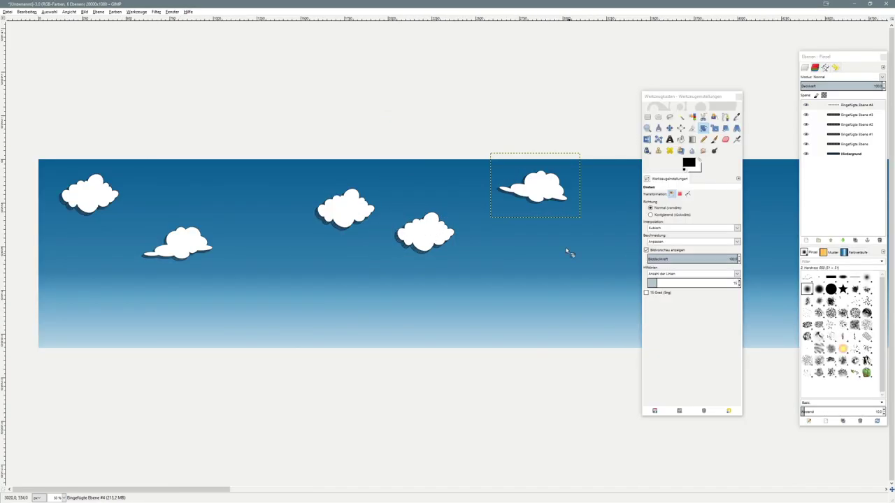
Merge the cloud layers and place a pasted copy of the cloud group farther right along the sky.
scroll(544, 253, "down", 2)
right_click(859, 105)
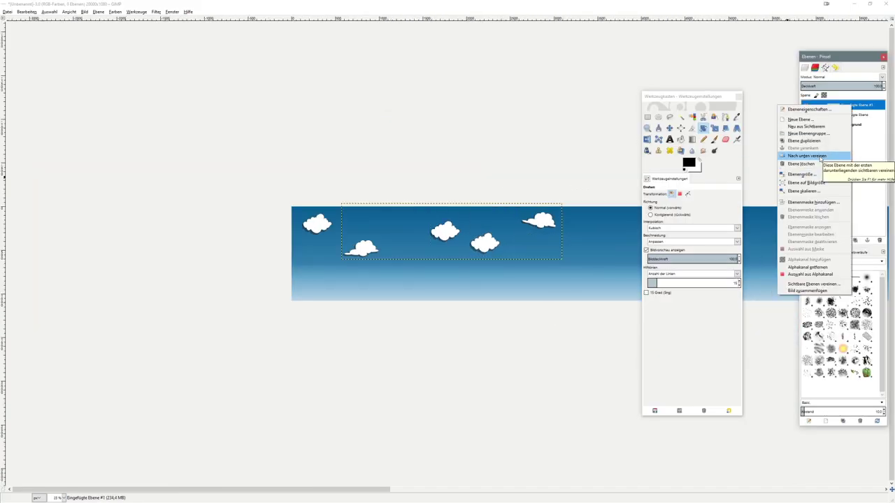
left_click(814, 157)
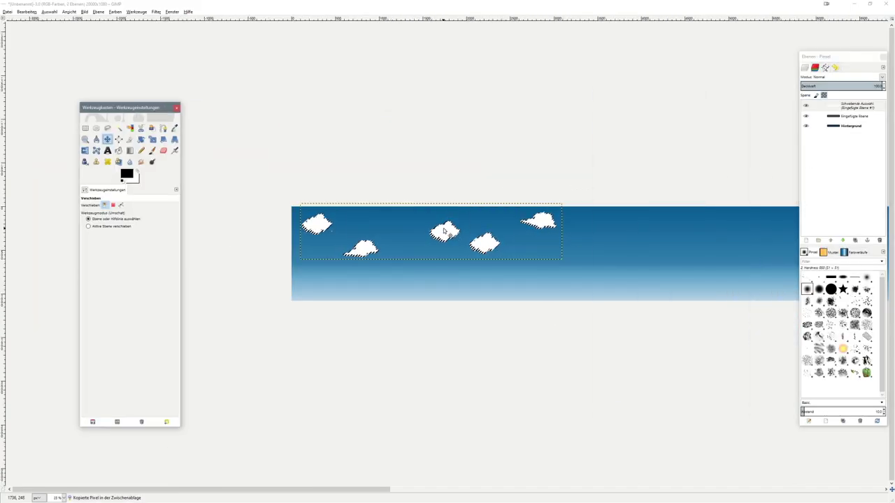
left_click_drag(443, 231, 707, 232)
right_click(790, 110)
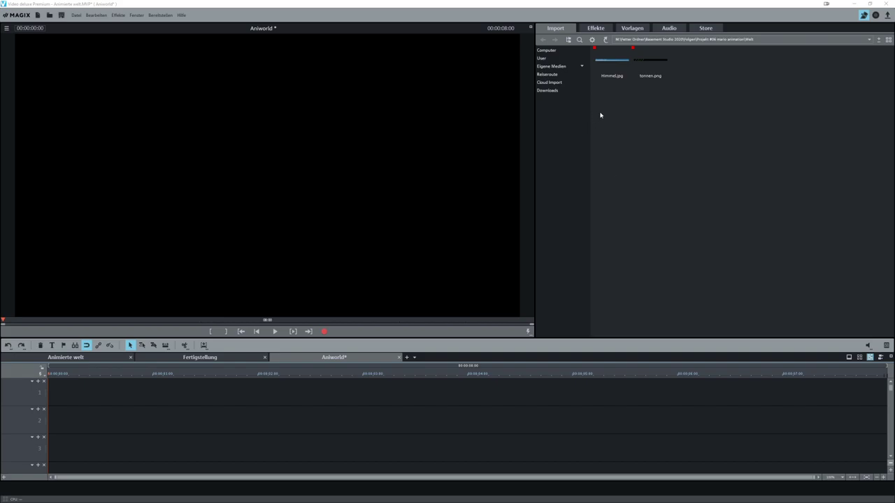
In MAGIX Video deluxe, add Himmel.jpg to the start of track 1.
left_click(612, 63)
left_click_drag(441, 383, 80, 403)
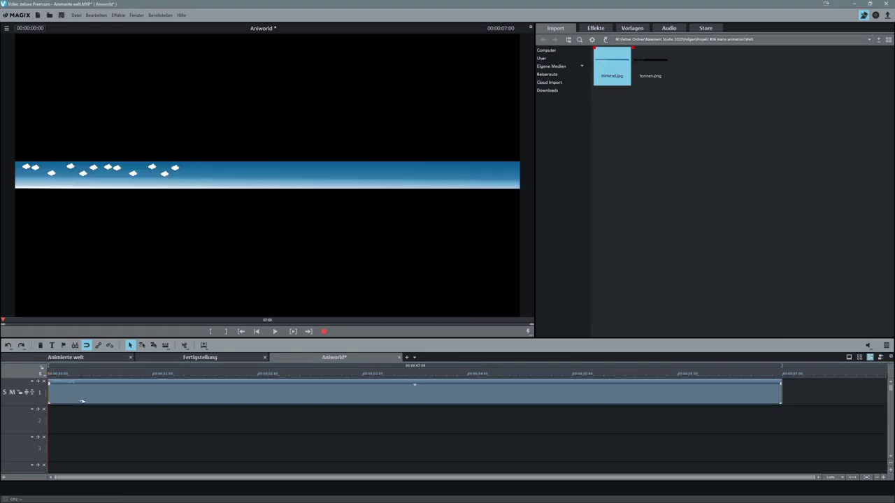
scroll(182, 193, "down", 3)
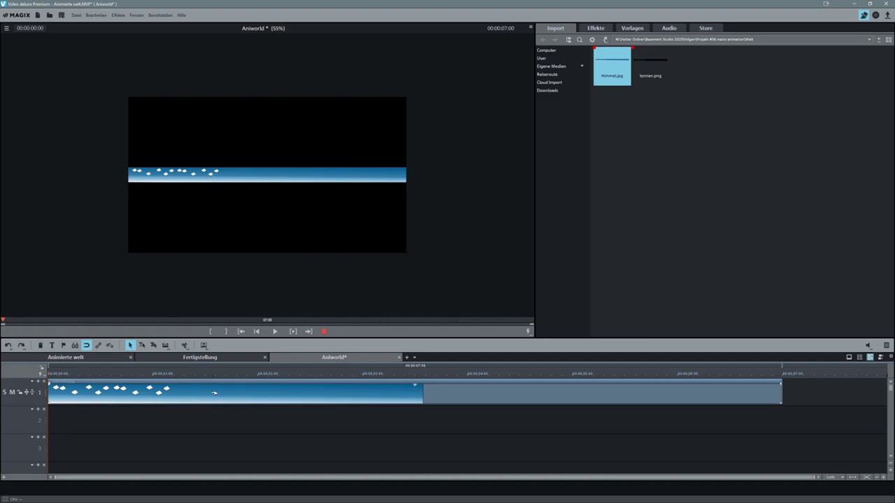
Extend the Himmel.jpg clip on track 1 to a length of 16 seconds.
left_click(214, 394)
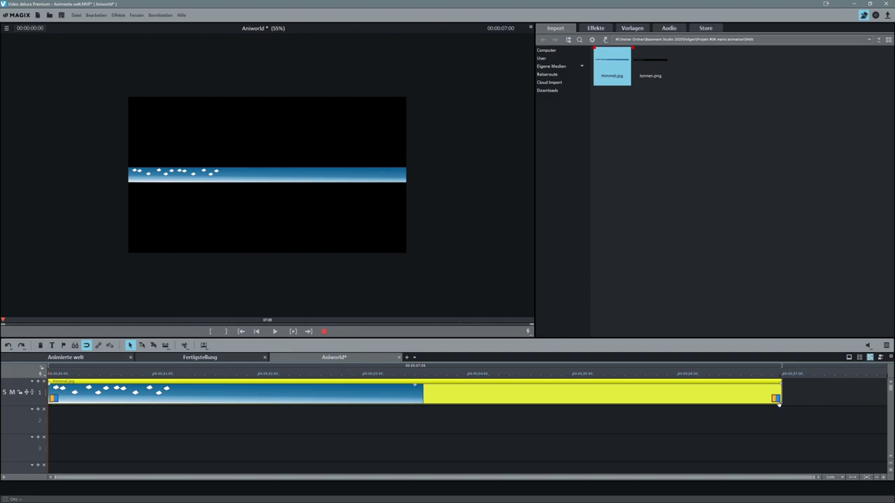
scroll(778, 403, "down", 3)
left_click_drag(137, 392, 256, 398)
left_click(278, 415)
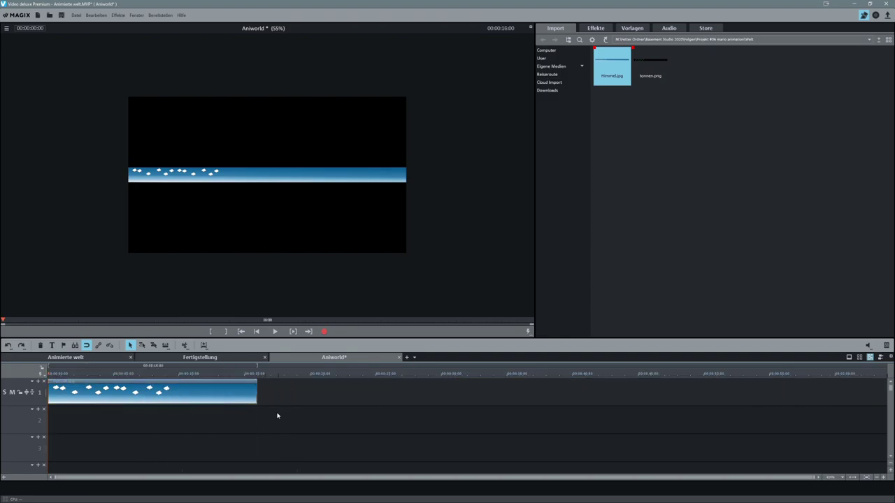
Set the Himmel.jpg clip's height to 1080 px in the Position/Größe effect, keeping the proportions.
left_click(595, 26)
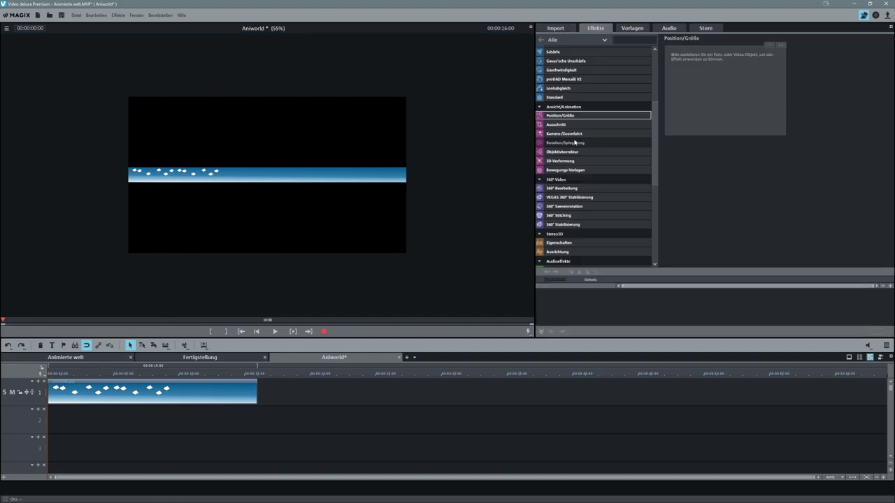
left_click(168, 386)
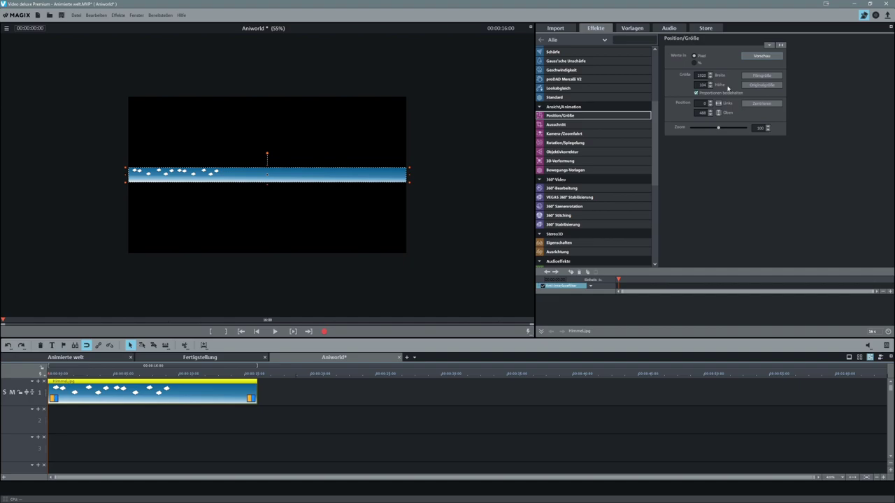
double_click(701, 75)
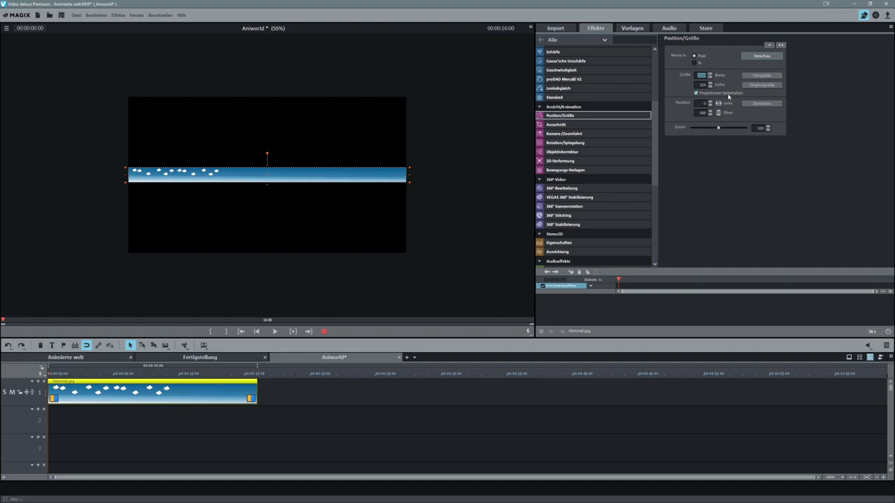
key("Tab")
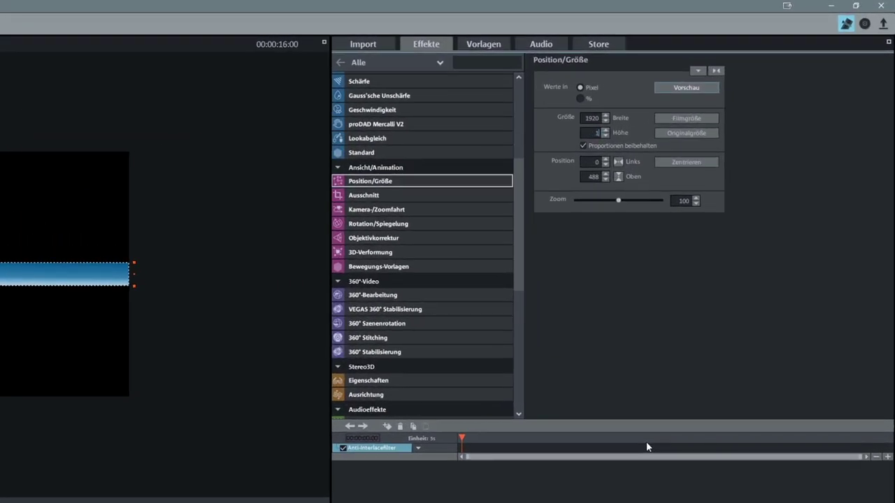
key("Return")
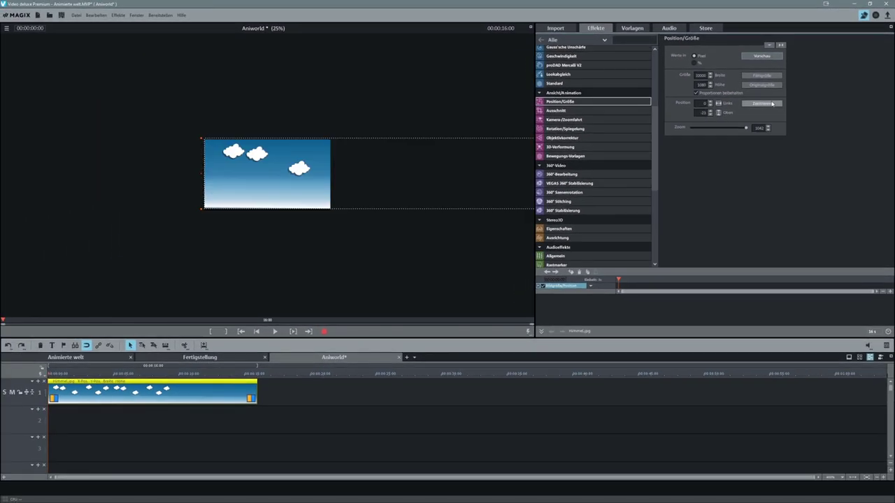
Set the Himmel.jpg clip's vertical position (Oben) to 0.
type("0")
key("Return")
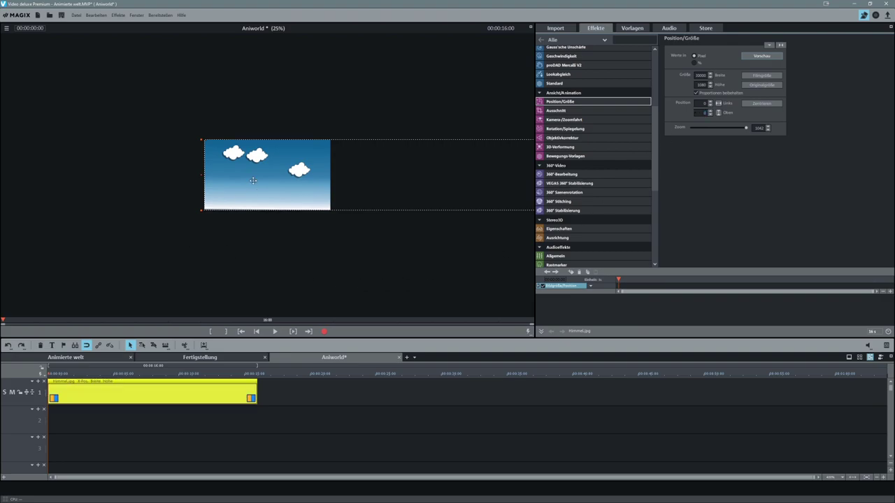
scroll(253, 179, "down", 2)
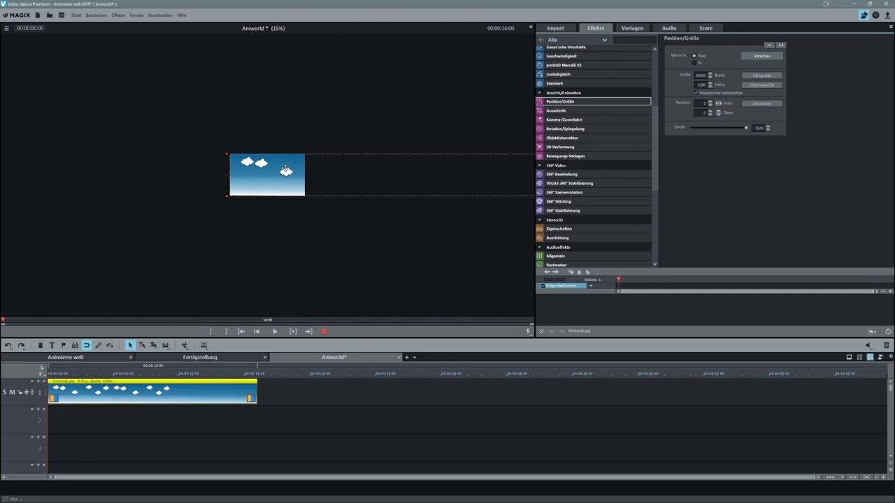
scroll(255, 163, "up", 5)
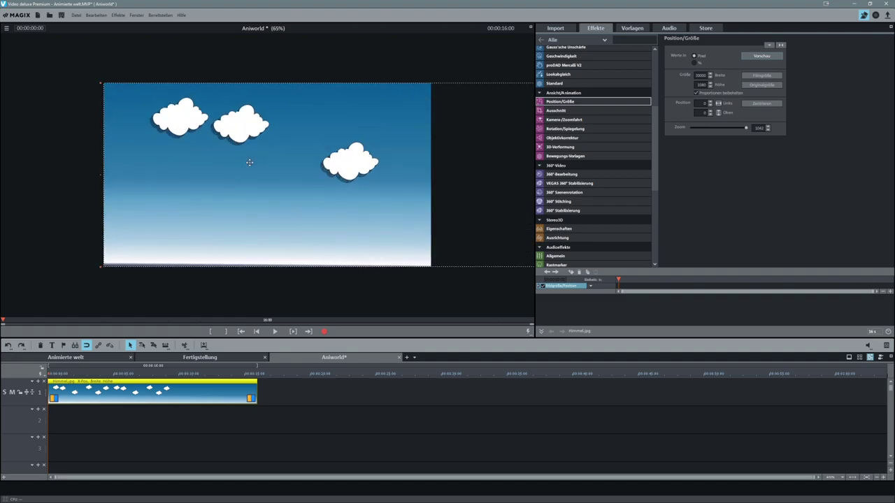
Add tonnen.png to the start of track 2.
left_click(567, 29)
left_click_drag(650, 67, 78, 420)
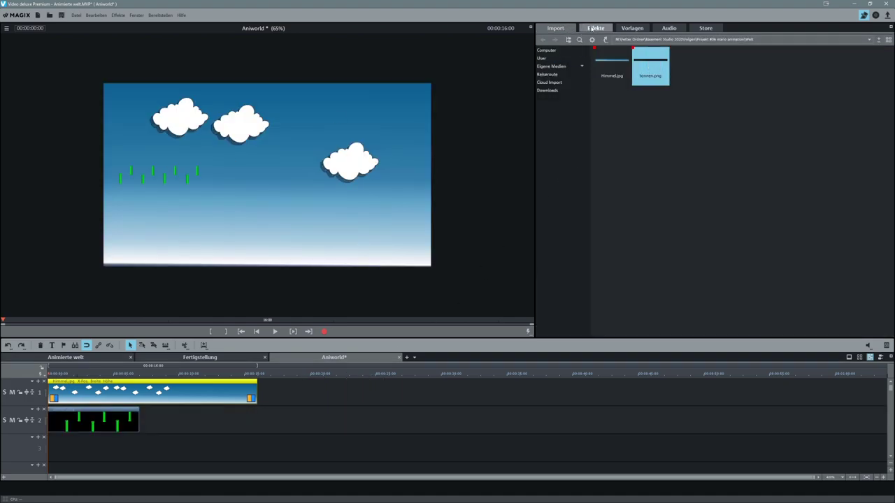
Set the tonnen.png clip's height to 1080 px in Position/Größe, keeping proportions, with its Links and Oben positions at 0.
left_click(594, 29)
left_click(94, 420)
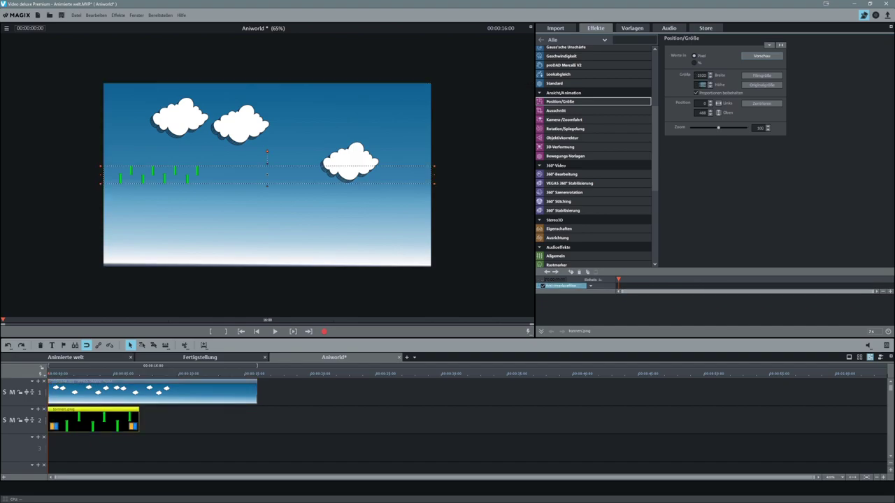
key("Return")
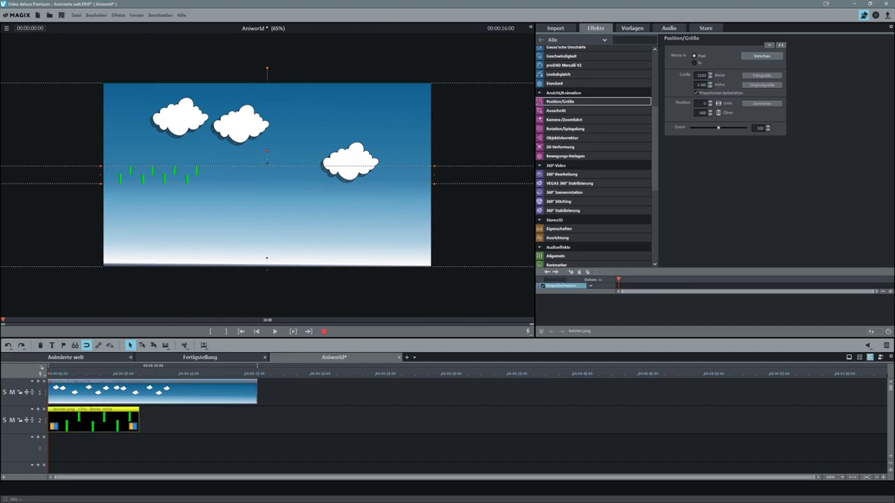
double_click(704, 103)
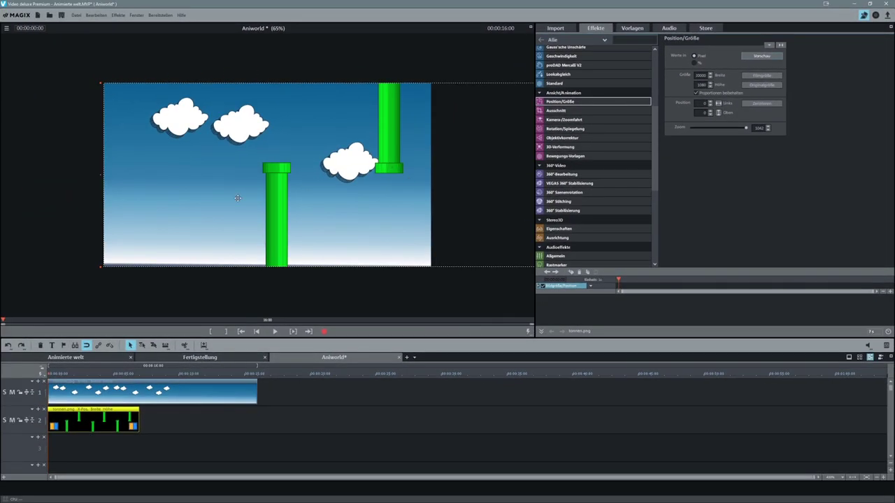
Extend the tonnen.png clip on track 2 to 16 seconds, matching the length of the sky clip.
scroll(238, 197, "up", 2)
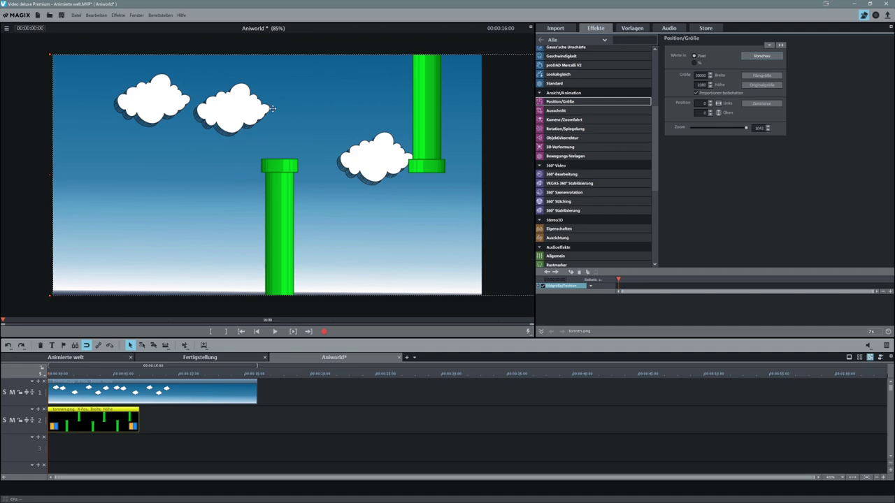
left_click_drag(138, 421, 253, 413)
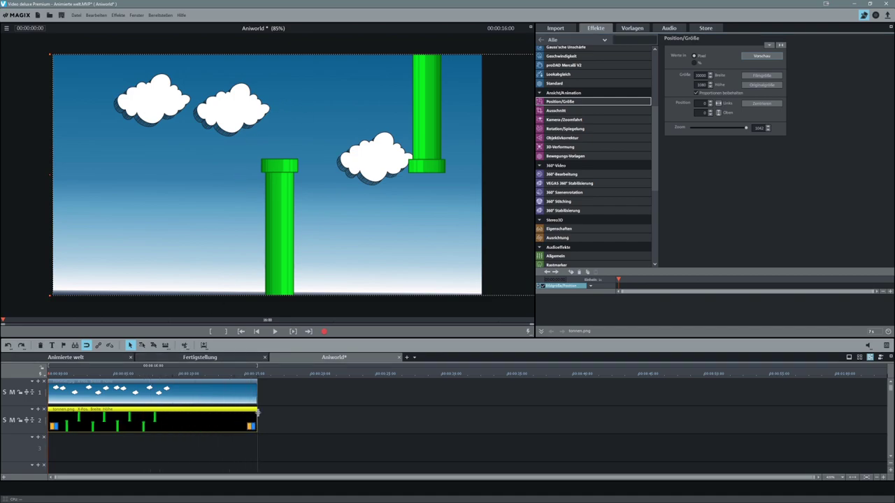
left_click(173, 368)
Animate Himmel.jpg with a position keyframe at the start, and Links -18080 and Oben 0 at 16 seconds.
left_click(95, 381)
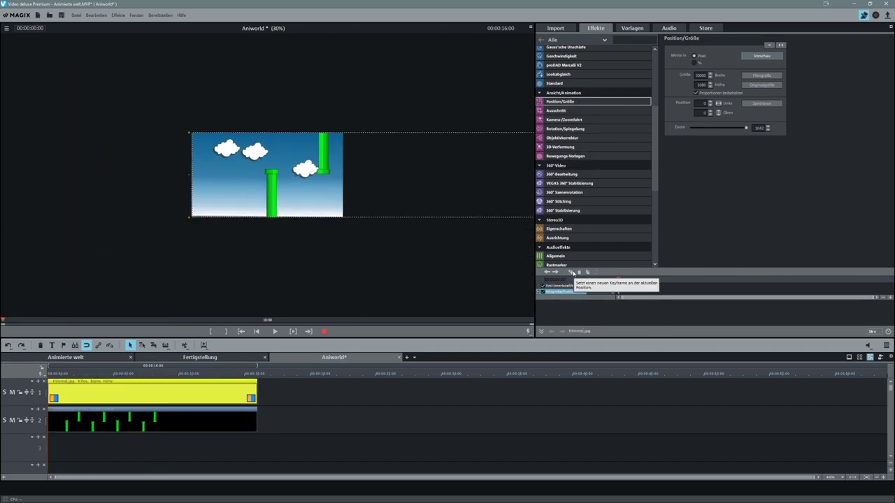
left_click(572, 273)
left_click(255, 365)
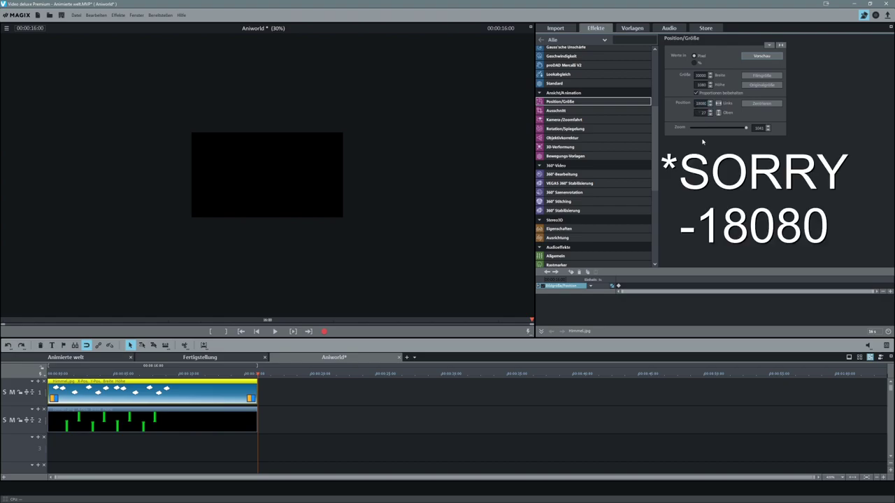
double_click(703, 112)
key("Return")
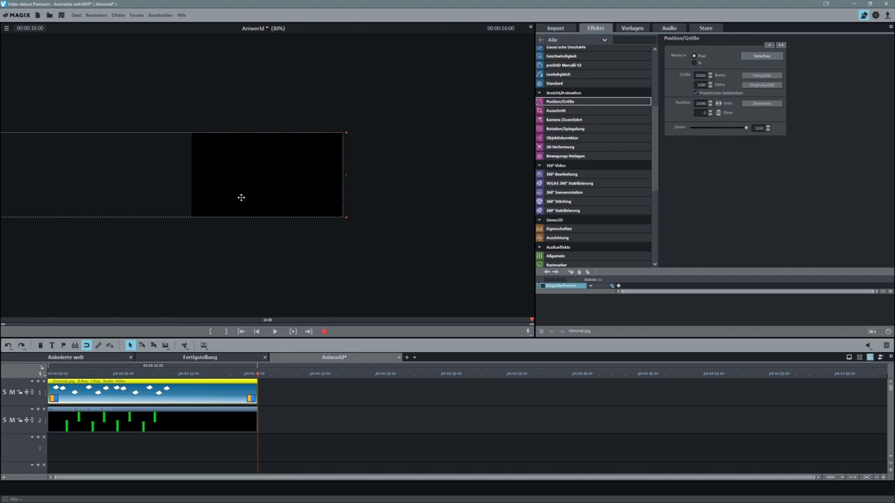
Play back the animation from the beginning to check the sky's scrolling behind the pipes.
scroll(242, 198, "down", 1)
left_click(72, 371)
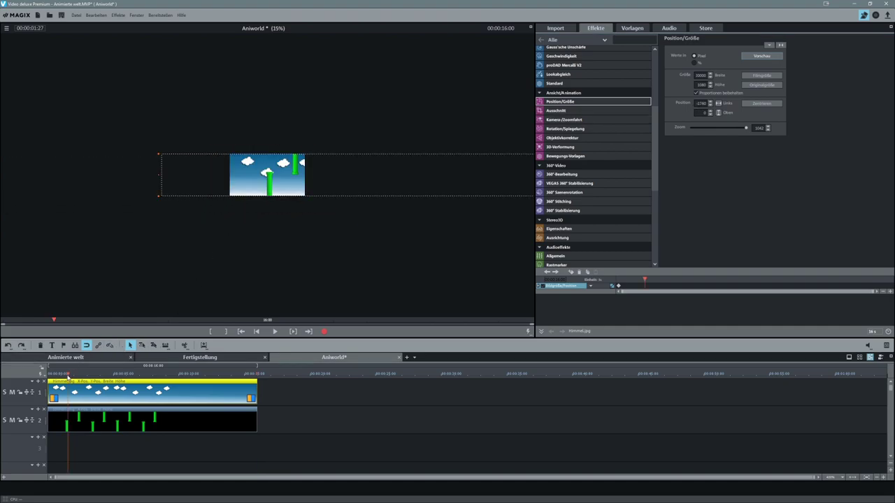
scroll(200, 167, "up", 5)
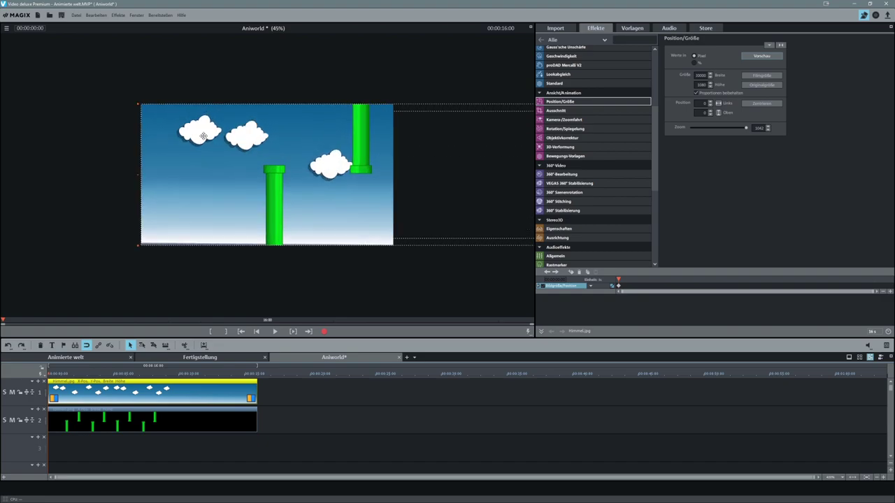
key("space")
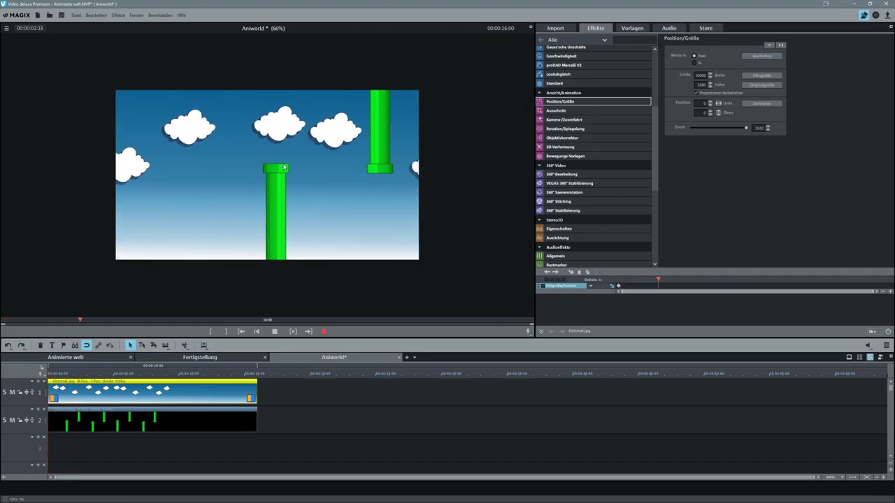
key("space")
Animate tonnen.png with a position keyframe at the start and a Links position of -18080 at 16 seconds.
left_click(145, 415)
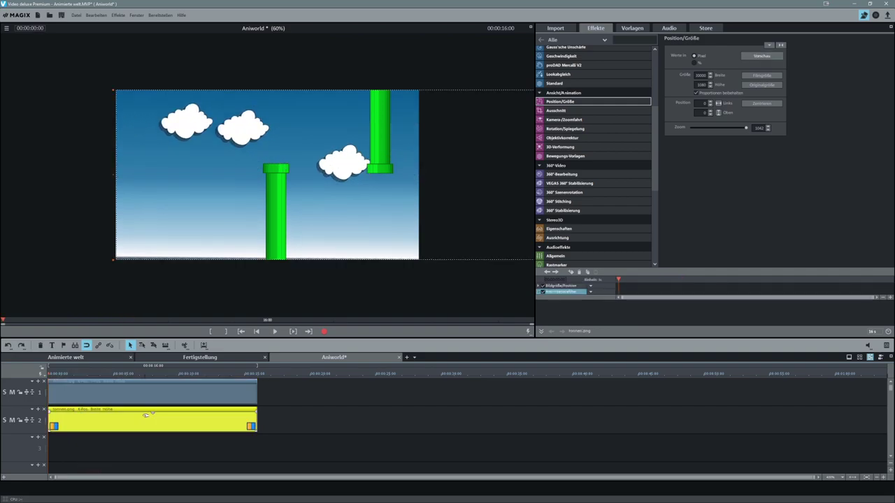
left_click(572, 273)
left_click(236, 366)
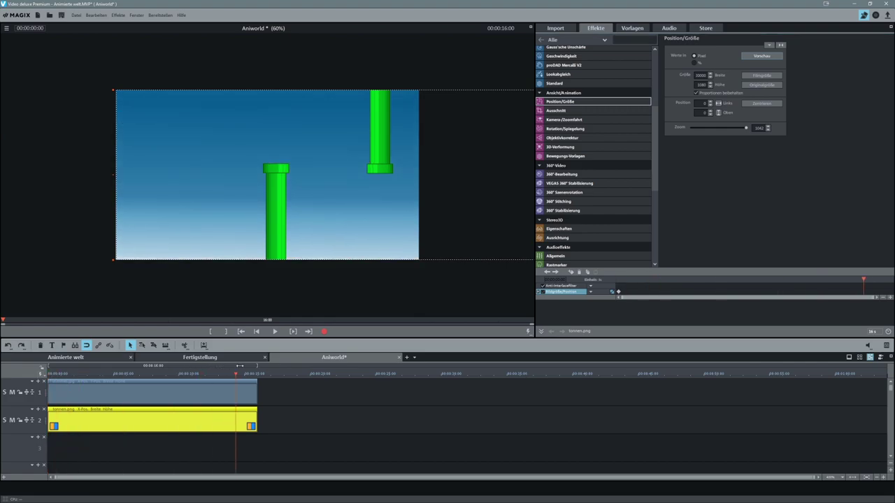
left_click(256, 366)
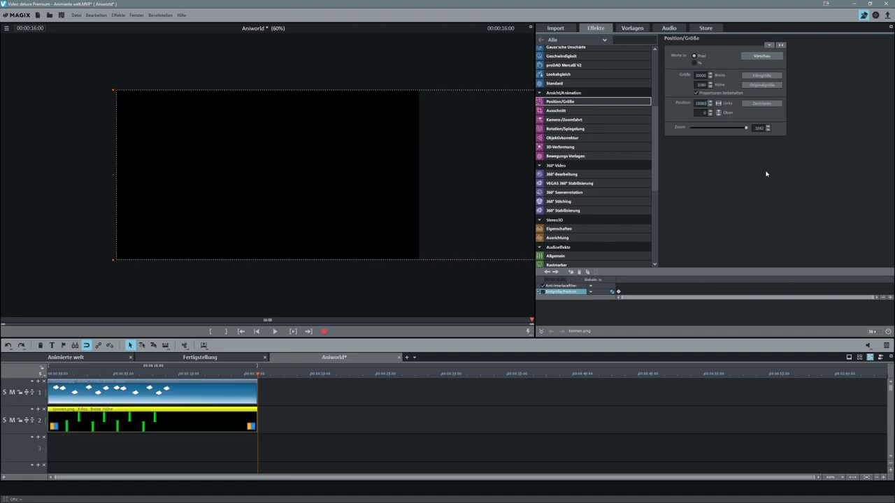
key("Return")
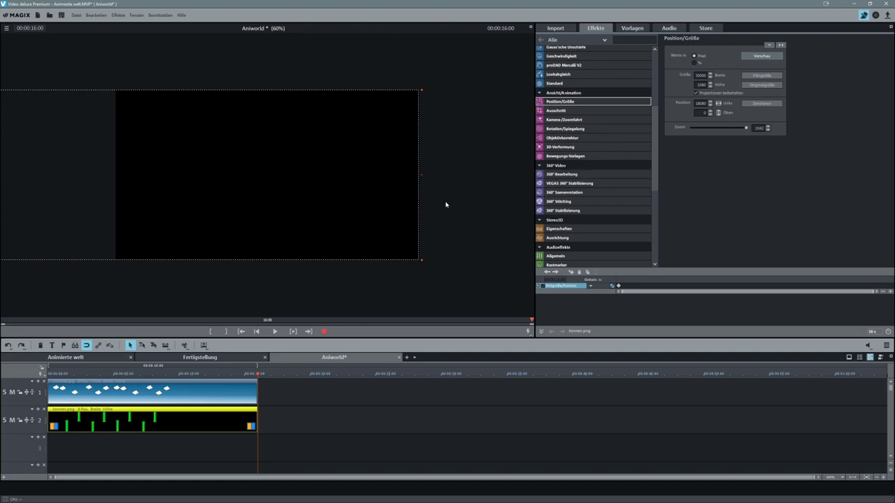
Play back the combined sky and pipe animation from the start and return to the beginning.
left_click_drag(93, 372, 1, 366)
key("space")
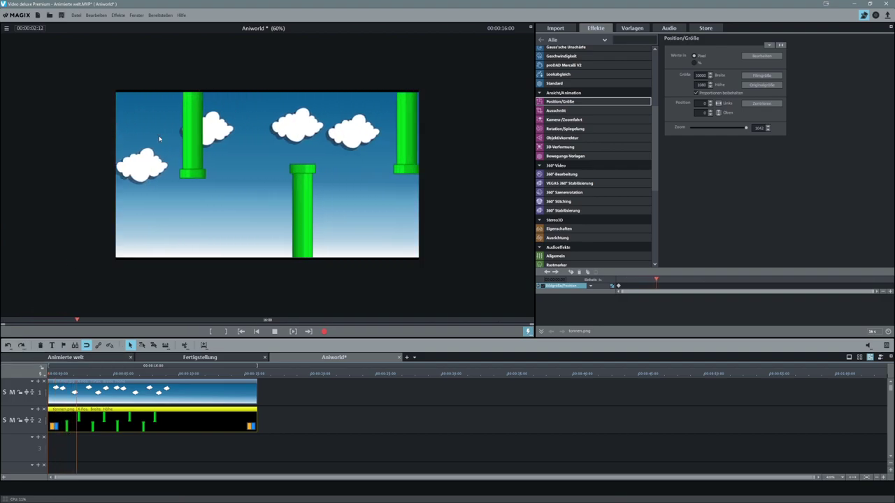
scroll(176, 126, "up", 2)
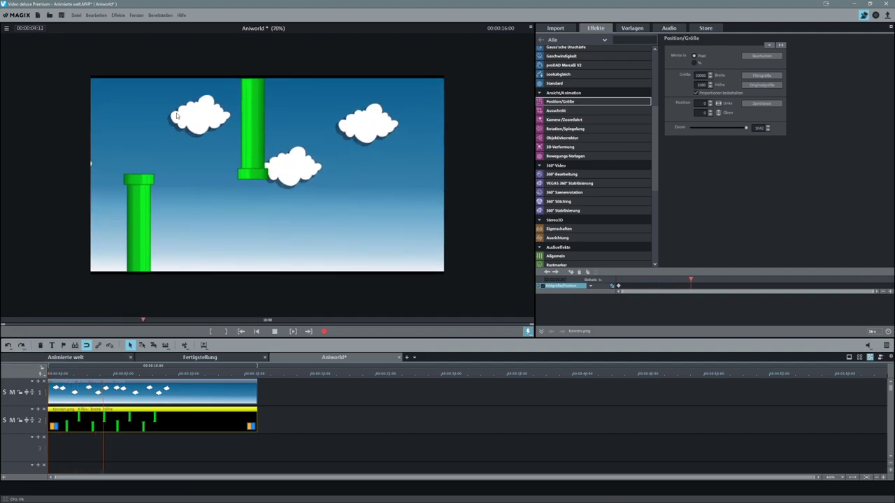
key("space")
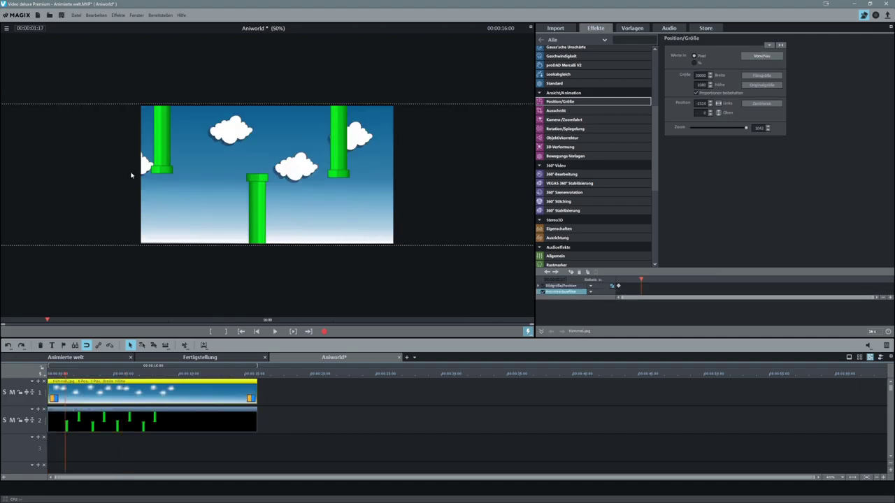
key("Home")
scroll(140, 226, "up", 3)
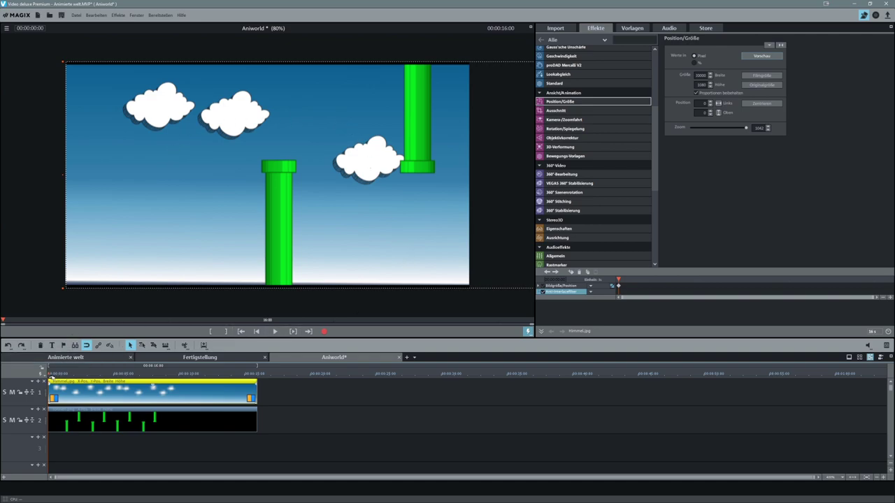
Move the starting position keyframes of the Himmel.jpg and tonnen.png clips to about 2 seconds.
scroll(49, 374, "up", 4)
left_click_drag(48, 374, 574, 353)
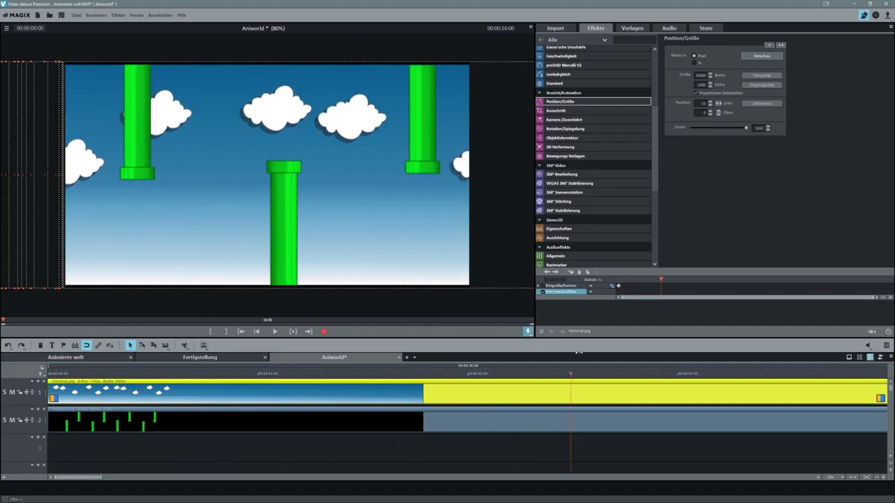
scroll(202, 374, "down", 3)
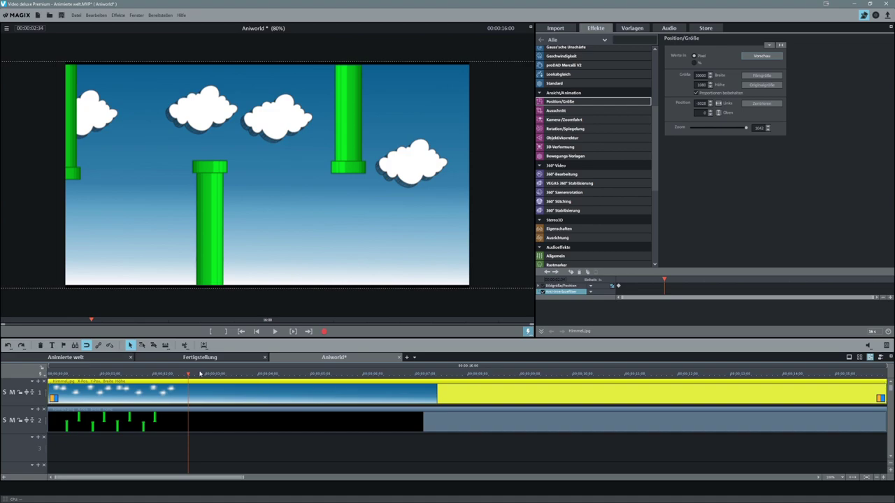
left_click(325, 374)
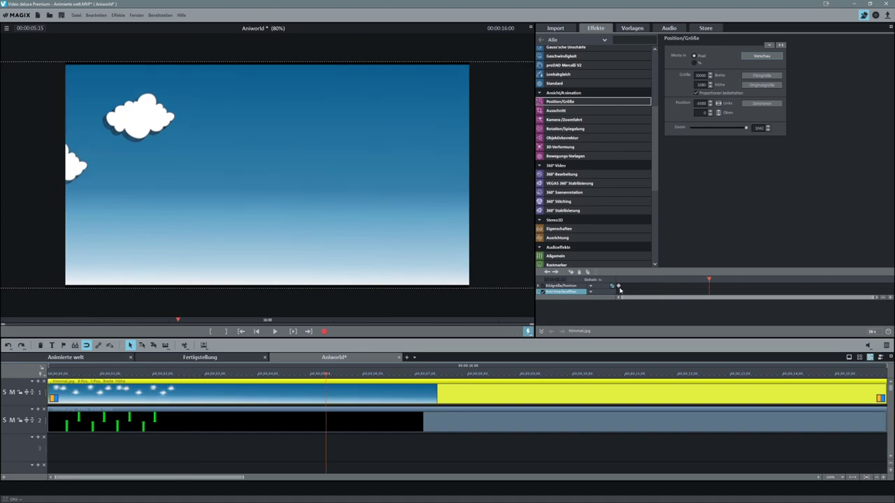
left_click_drag(618, 288, 703, 284)
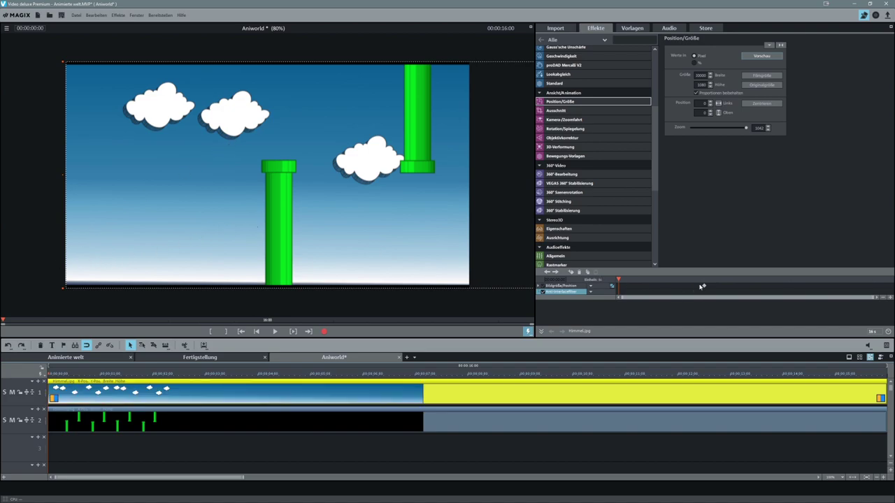
left_click(704, 286)
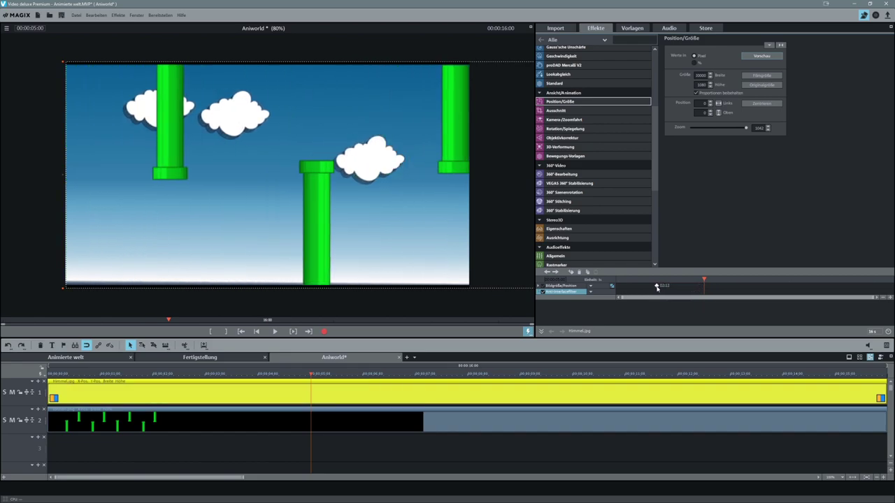
left_click_drag(652, 285, 653, 286)
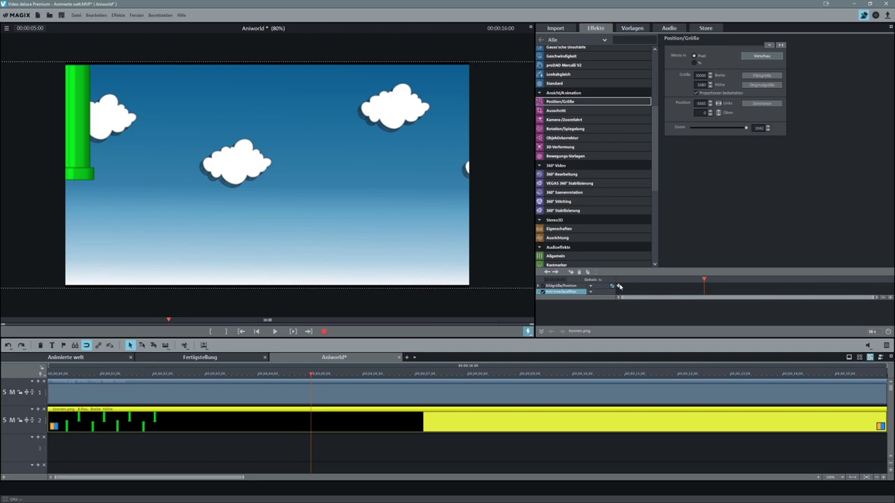
left_click(618, 286)
left_click_drag(657, 288, 654, 289)
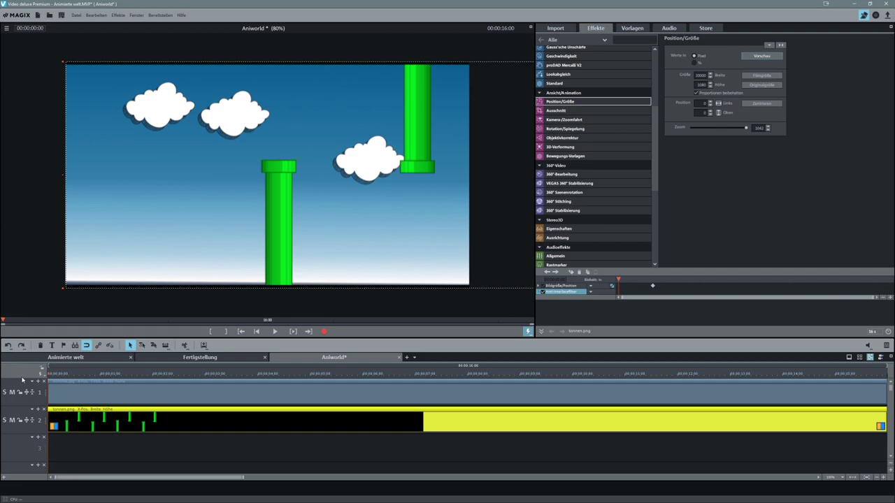
Play and scrub through the animation from the start to check the delayed movement and scrolling speed.
key("space")
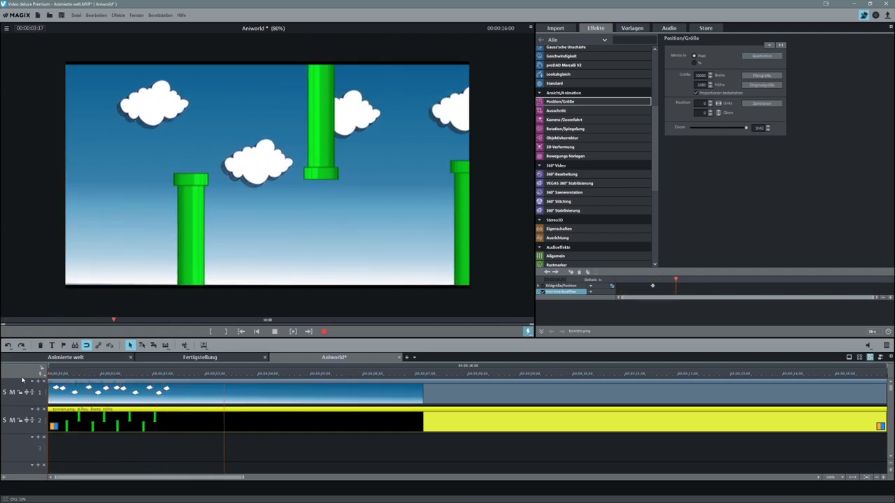
key("space")
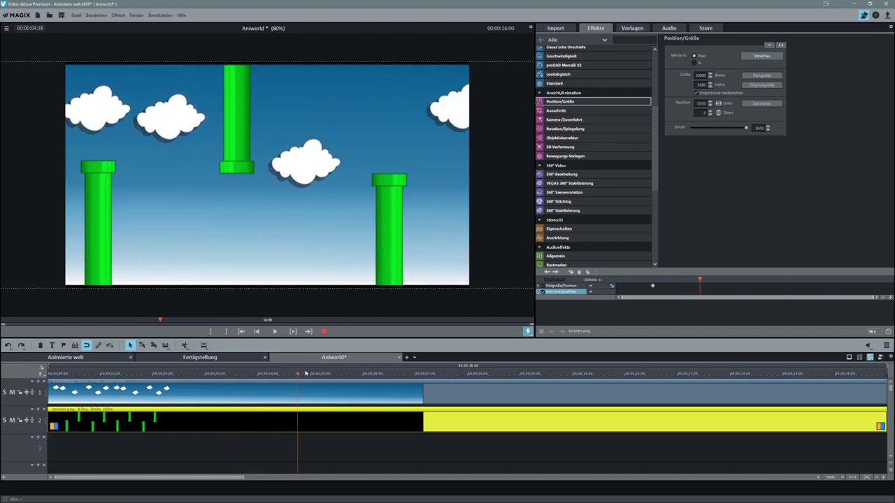
left_click(49, 376)
scroll(331, 213, "down", 5)
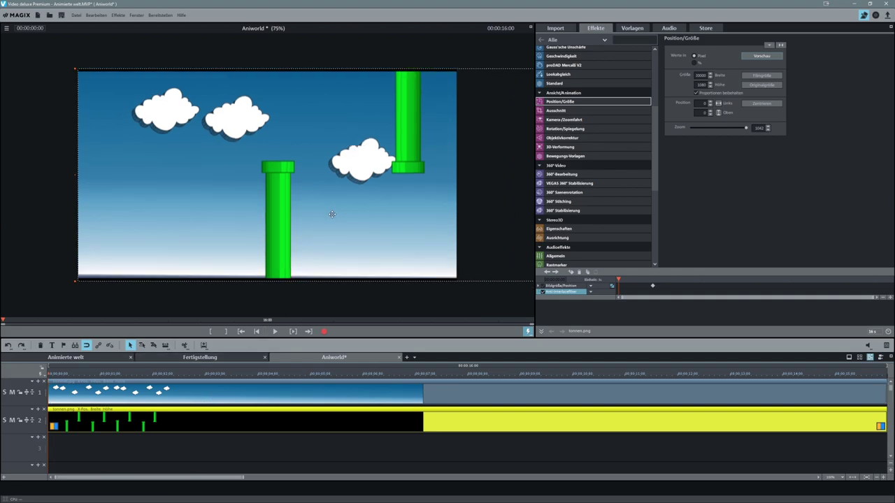
scroll(216, 426, "down", 6)
scroll(180, 420, "up", 6)
scroll(224, 423, "down", 1)
left_click(69, 375)
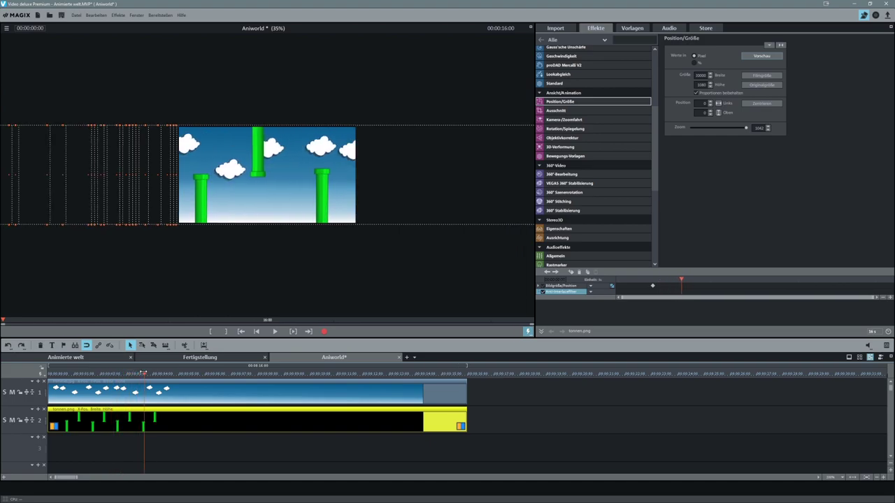
Set the Himmel.jpg clip's Links position at the 16-second mark to -9000.
left_click(338, 388)
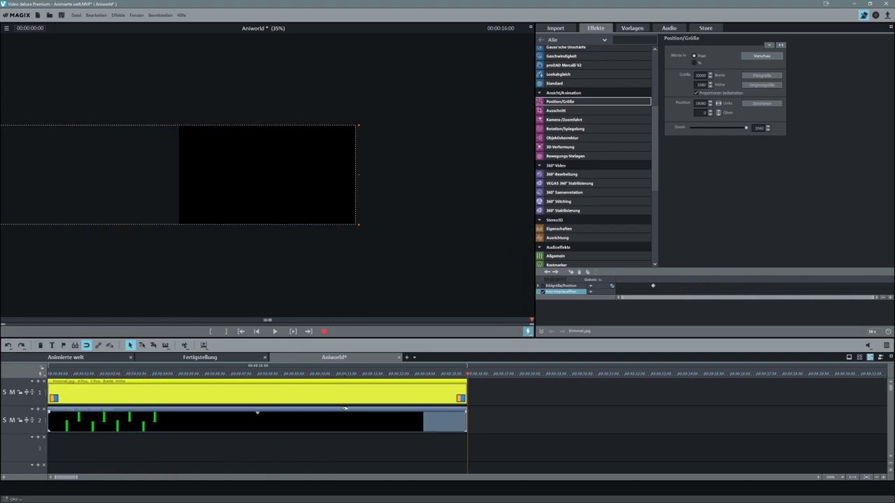
left_click(298, 421)
left_click(314, 395)
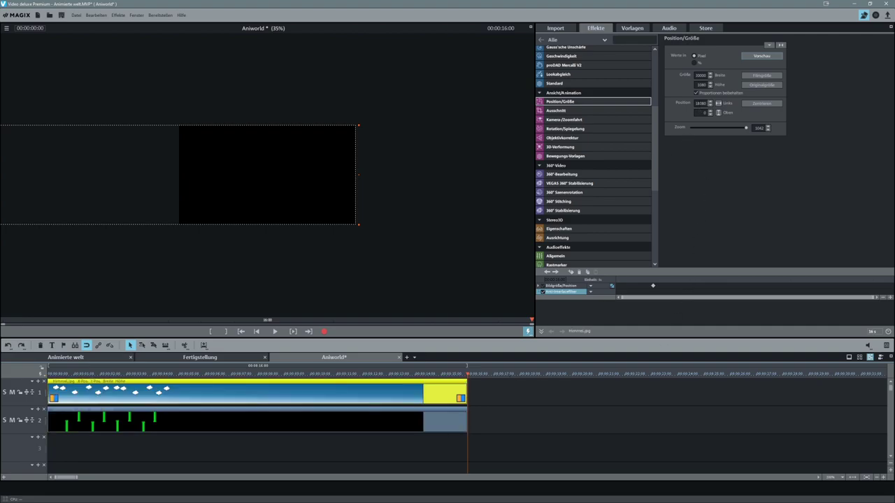
double_click(701, 103)
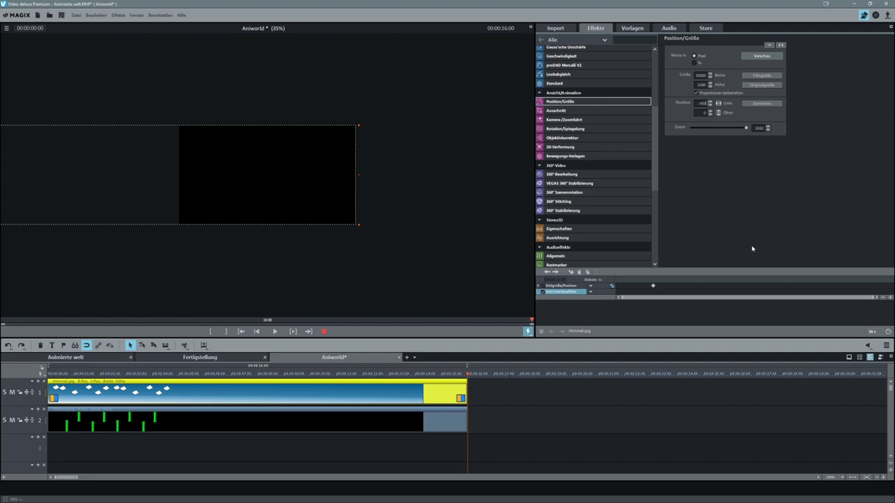
key("Return")
Set the tonnen.png clip's Links position at the 16-second mark to -9000.
left_click(442, 420)
left_click(695, 104)
type("-")
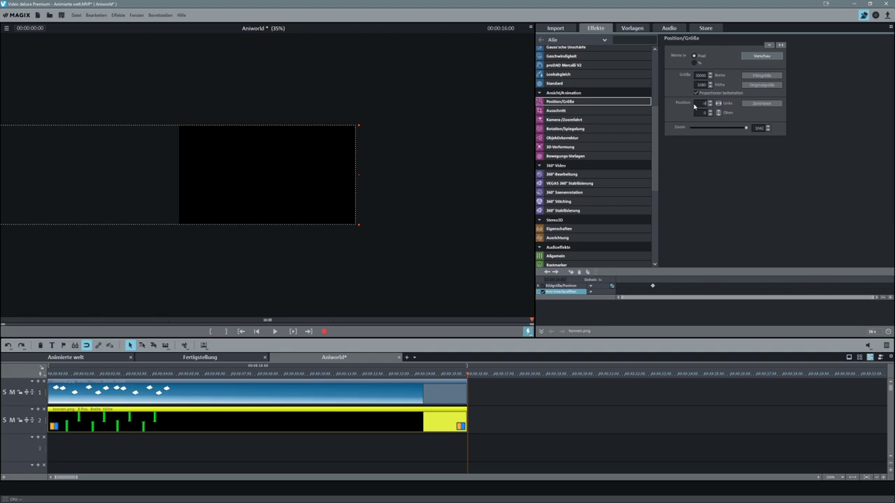
key("Return")
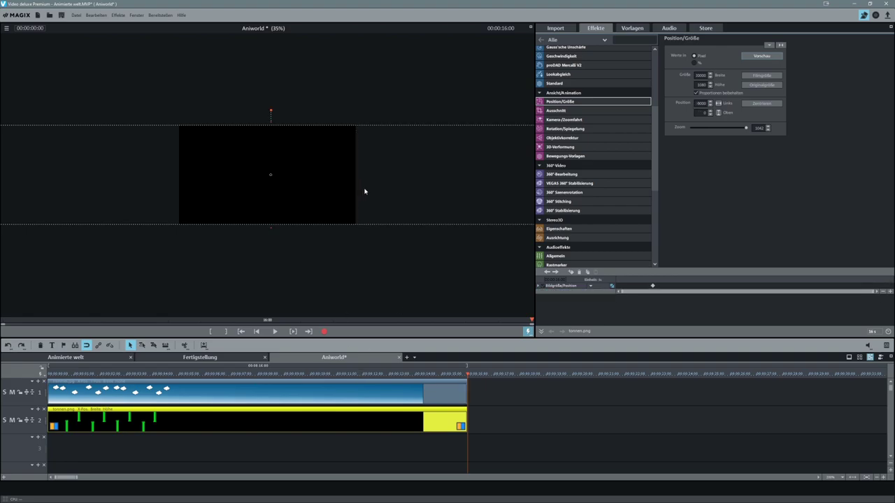
Play the animation from the start to check the scrolling speed of the sky and pipes.
scroll(364, 191, "down", 2)
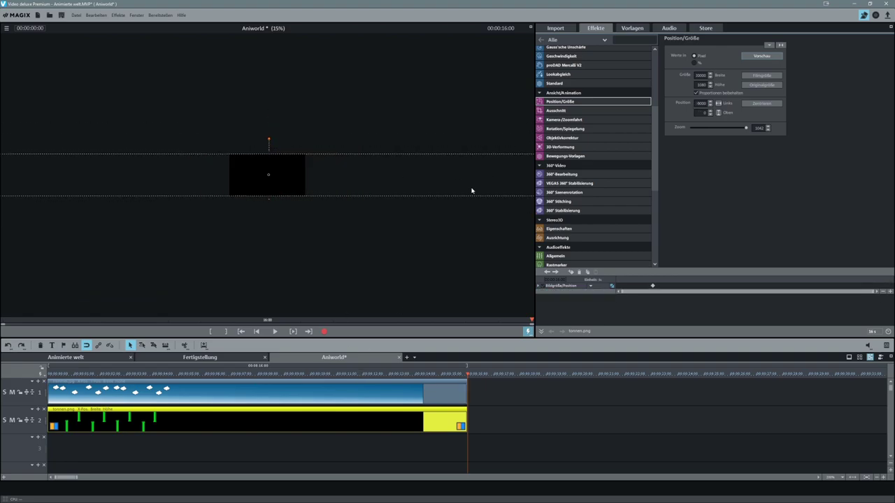
left_click_drag(72, 374, 28, 384)
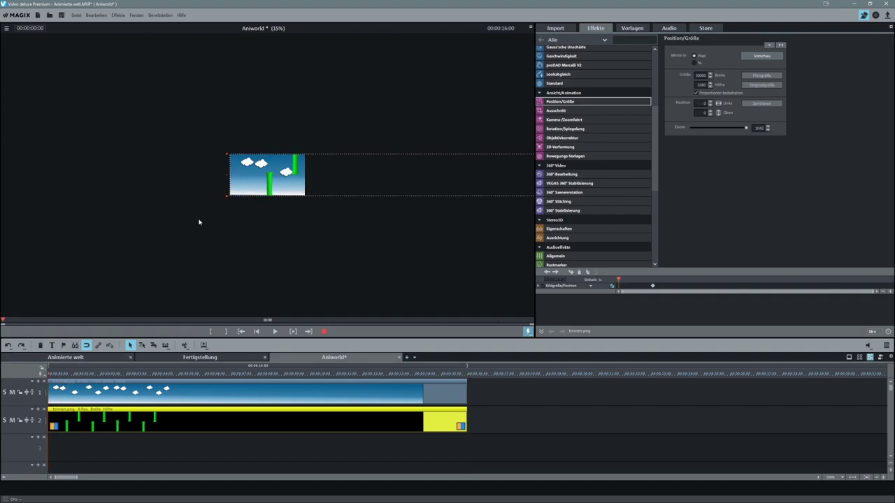
scroll(208, 188, "up", 4)
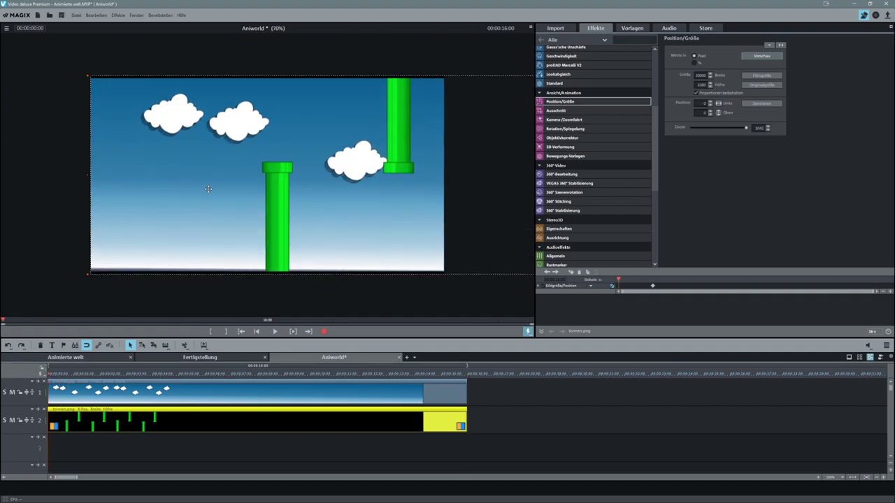
key("space")
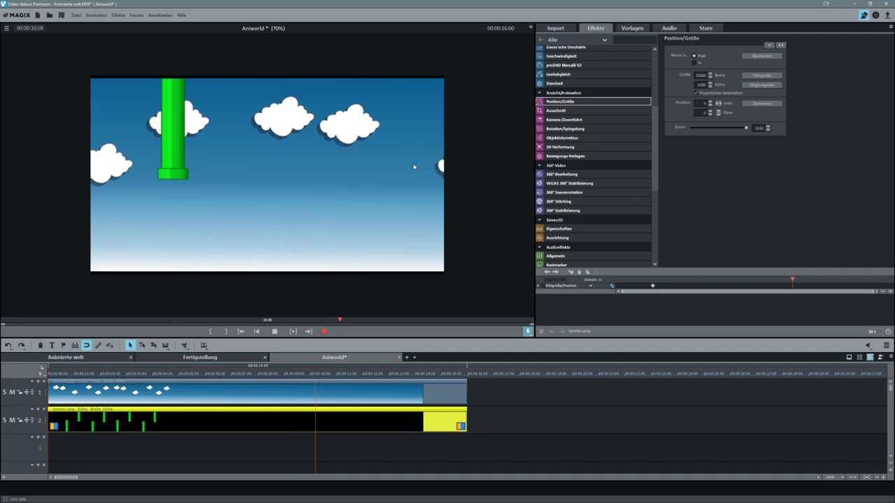
key("space")
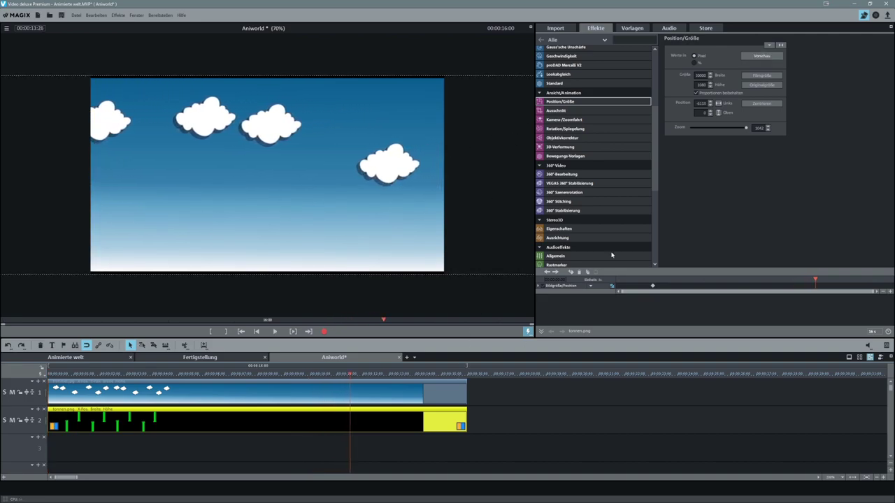
Set the tonnen.png clip's Links position at the 16-second mark to -6000.
left_click(467, 376)
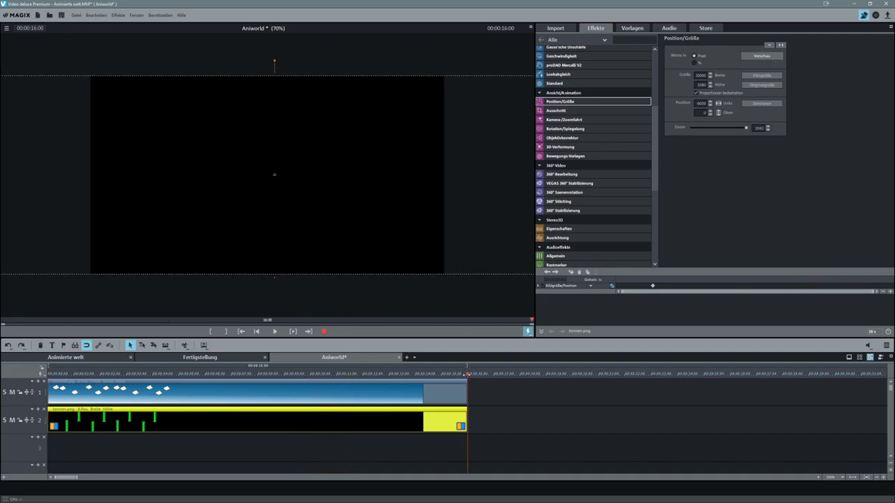
double_click(700, 104)
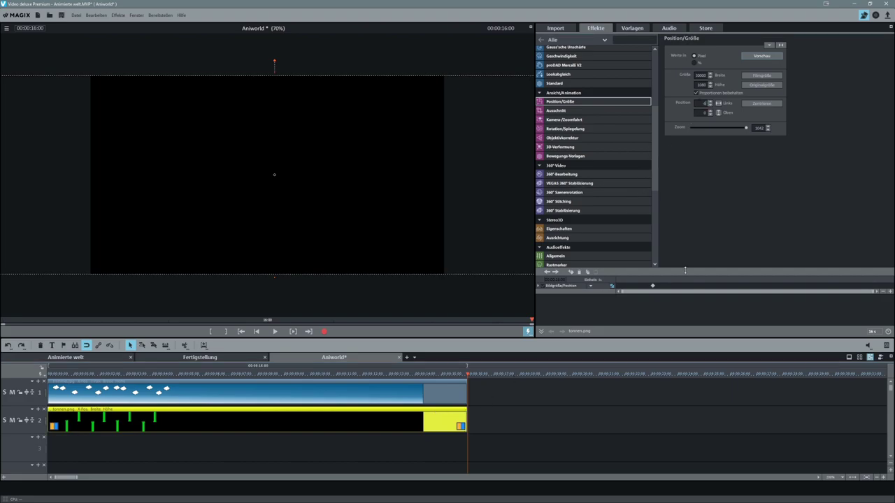
type("-6000")
key("Return")
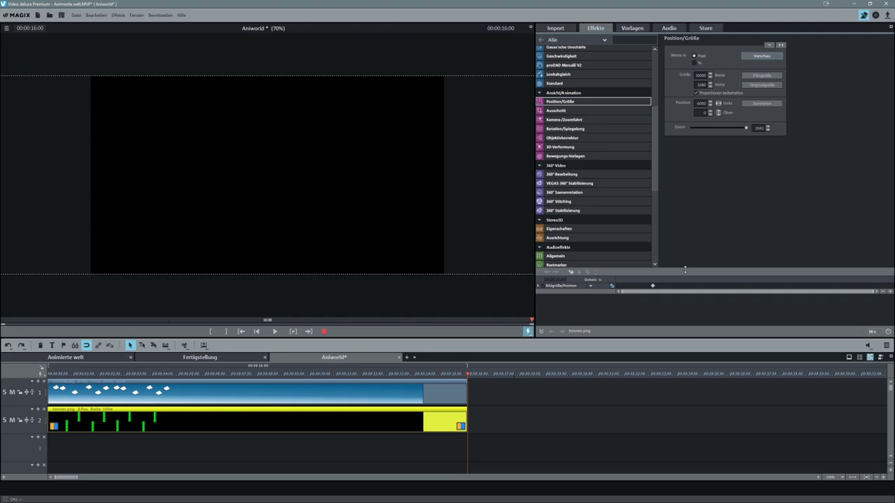
Play the animation from the start to check the pipes' speed, and open the Links position at the 16-second mark for editing.
left_click(49, 375)
key("space")
key("space")
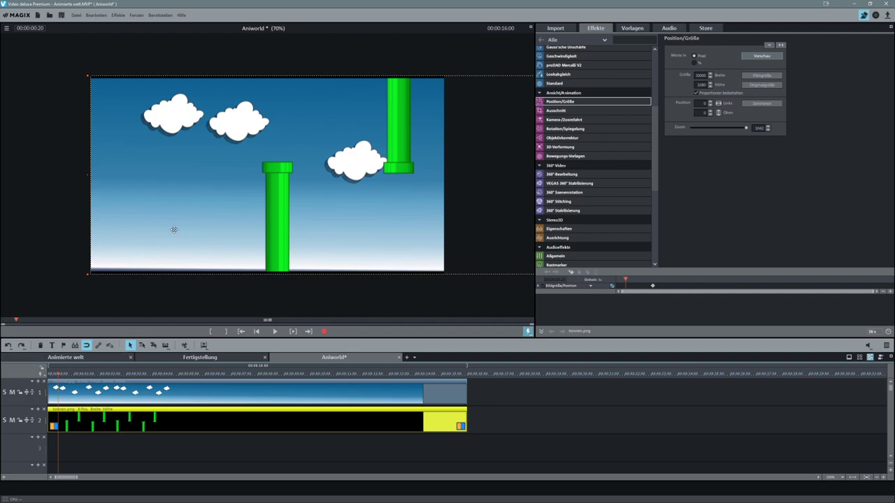
key("space")
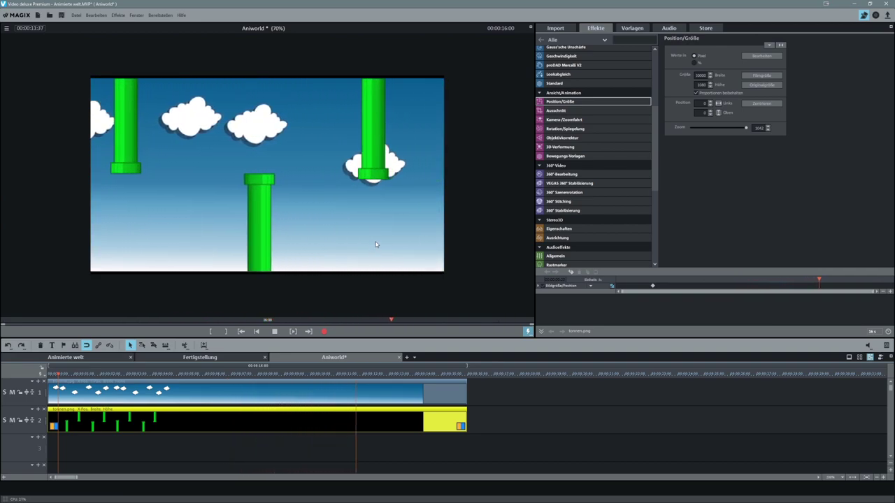
key("space")
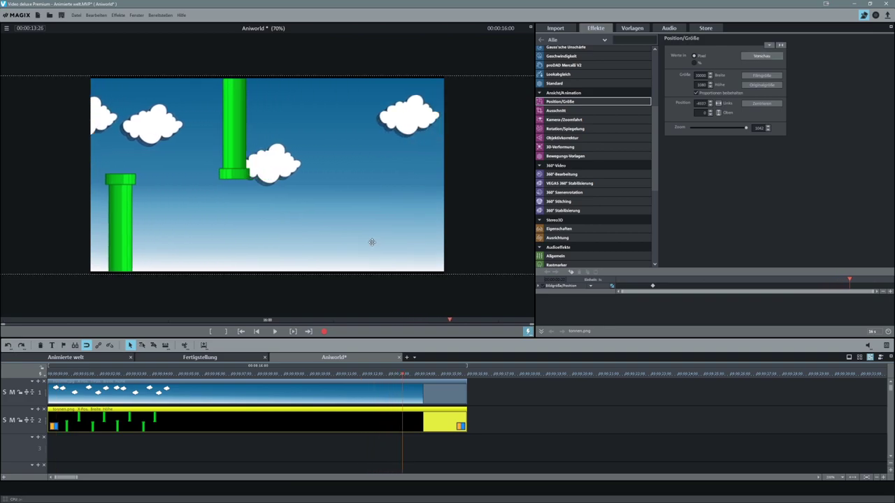
left_click(465, 374)
double_click(700, 104)
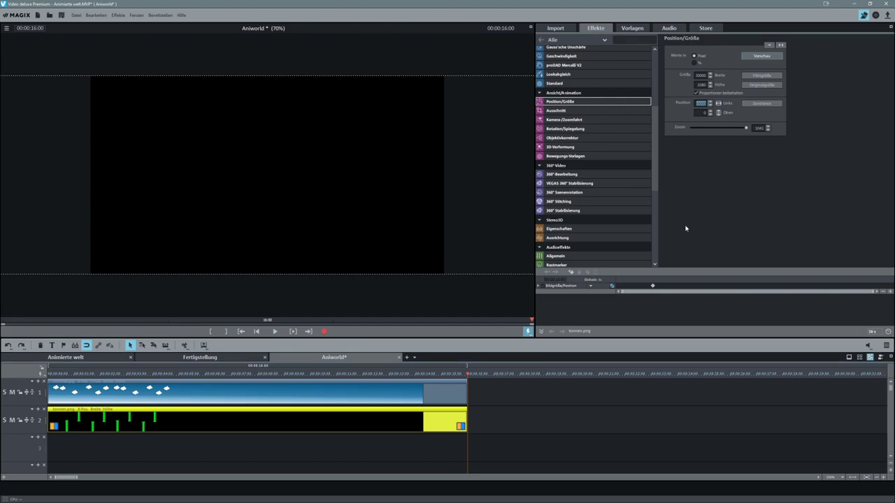
Play the animation from the start with the bird GIF over the scrolling background.
key("Home")
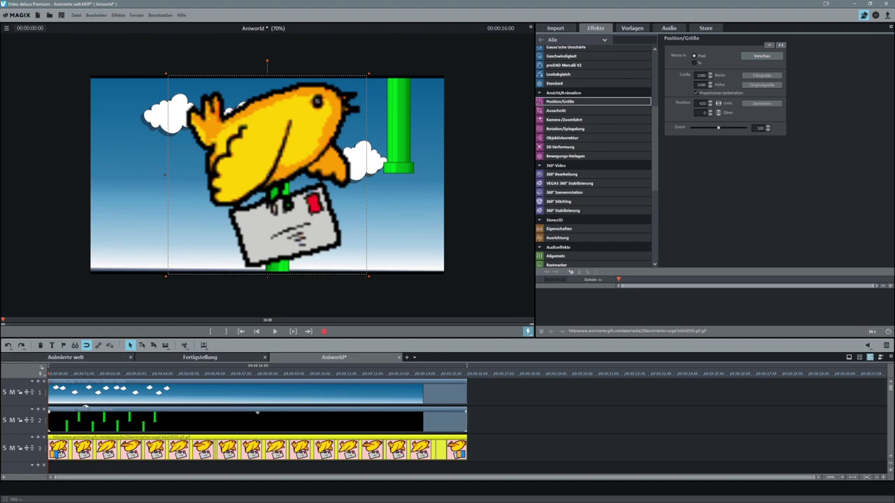
key("space")
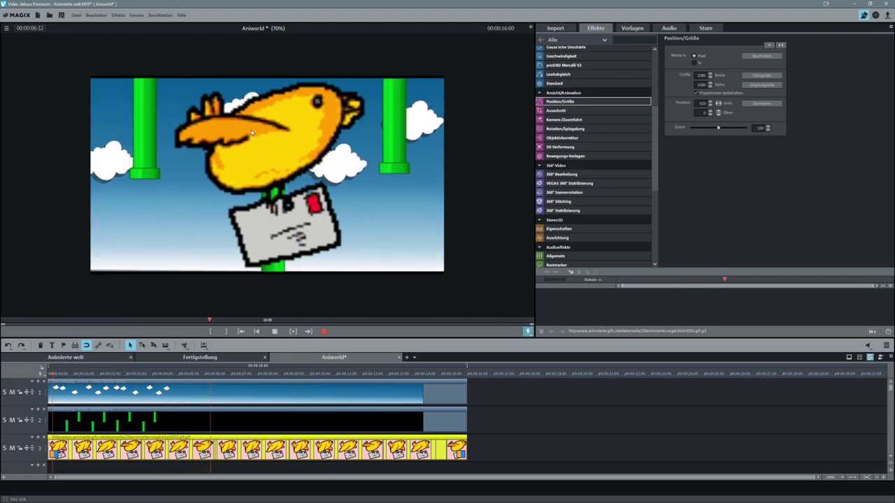
key("space")
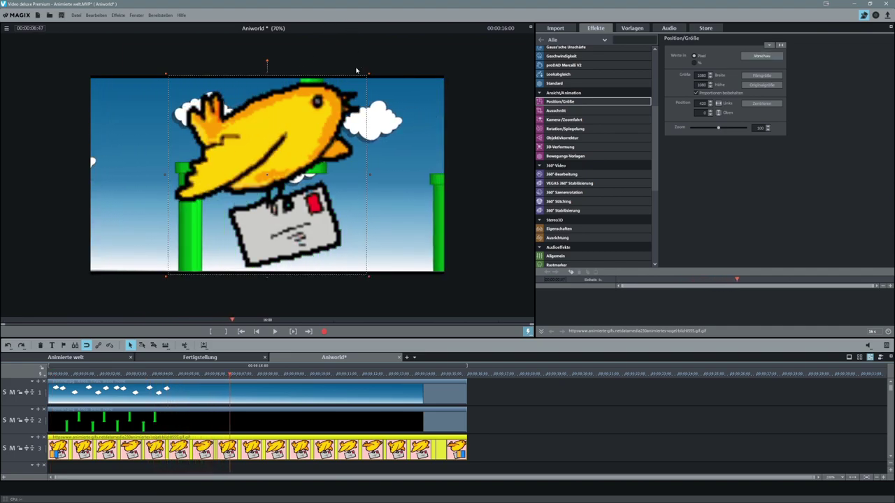
Shrink the bird GIF to about 90 x 90 pixels and place it just below the first cloud.
scroll(303, 180, "up", 5)
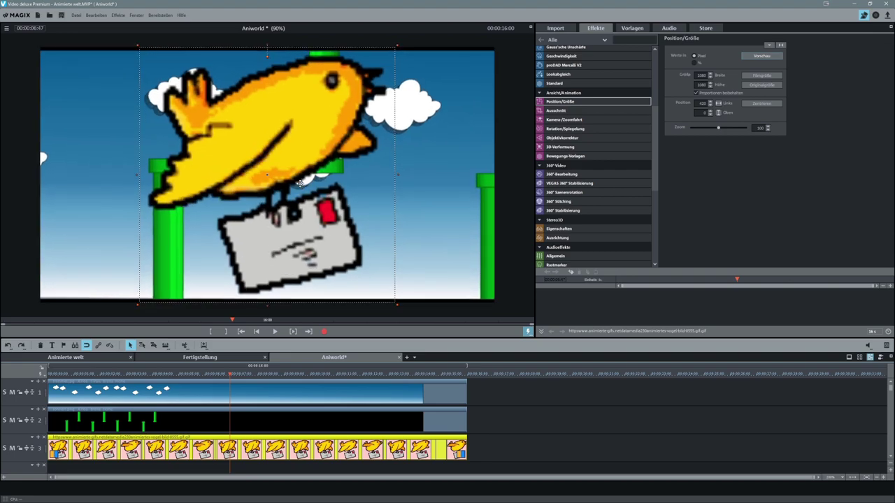
left_click_drag(403, 38, 137, 133)
Play the animation from the start to check the small bird against the pipes, and return to the beginning.
left_click_drag(229, 374, 64, 363)
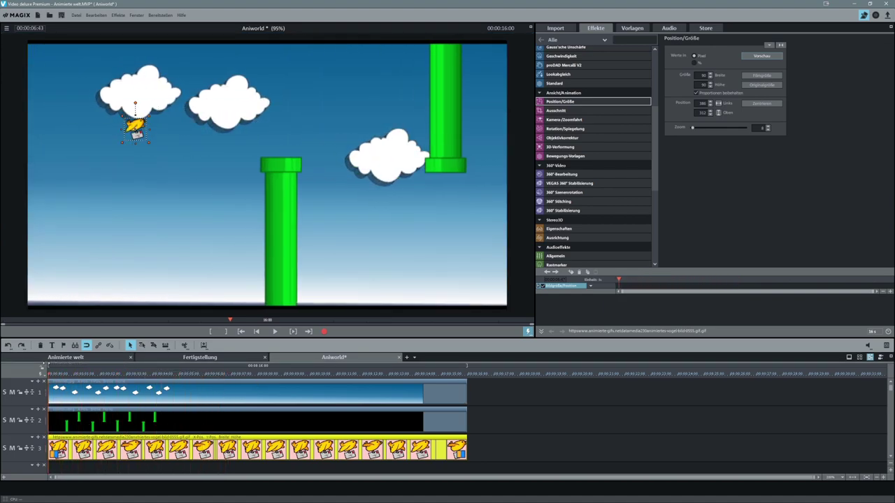
key("space")
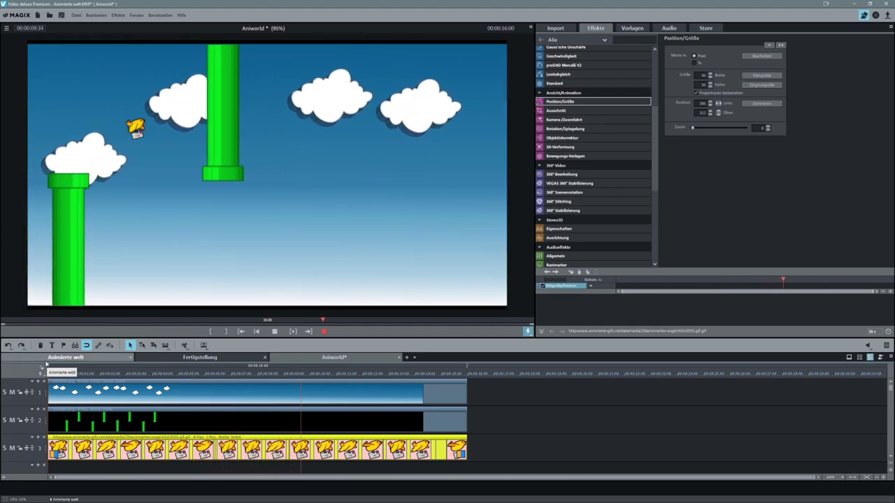
left_click(362, 375)
left_click_drag(373, 378, 43, 386)
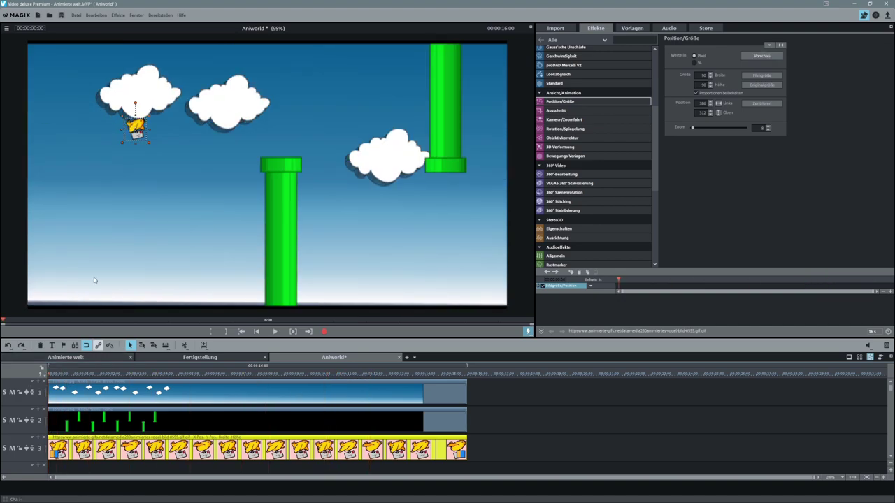
Move the bird outside the frame's lower-left corner at Links about -238, tilt it, and set a starting position keyframe.
scroll(159, 126, "down", 3)
left_click_drag(157, 134, 28, 280)
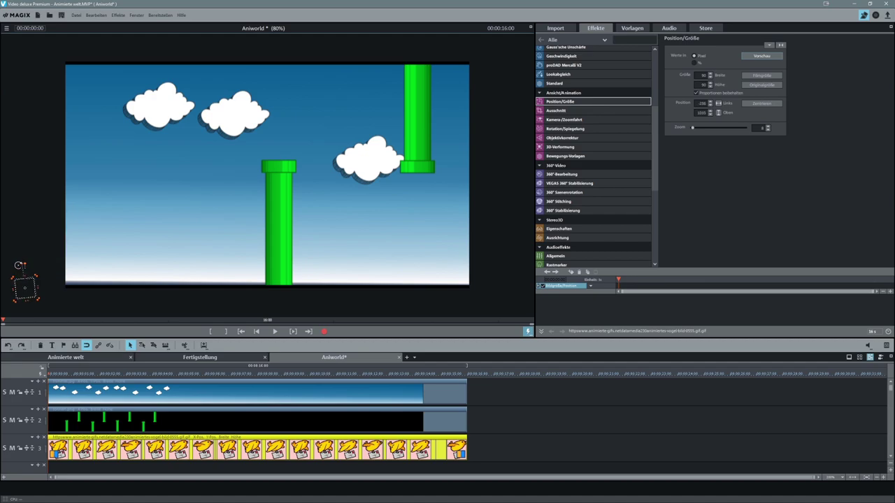
left_click_drag(11, 269, 12, 269)
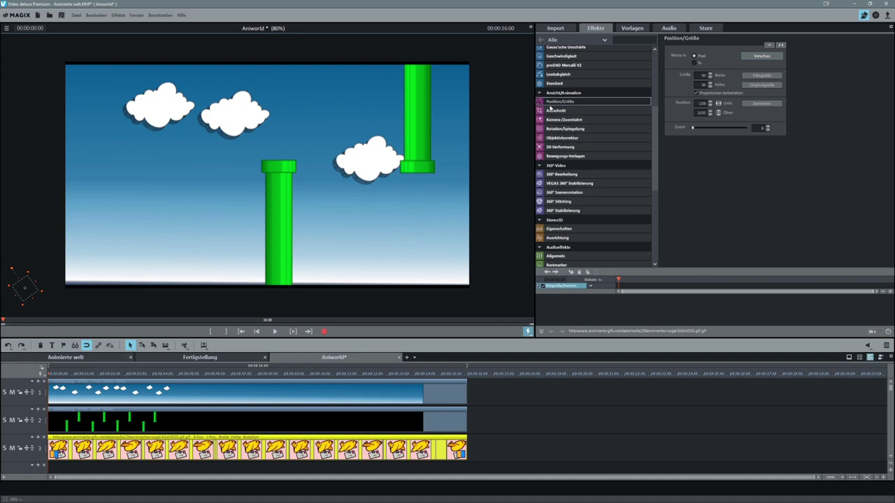
left_click(569, 271)
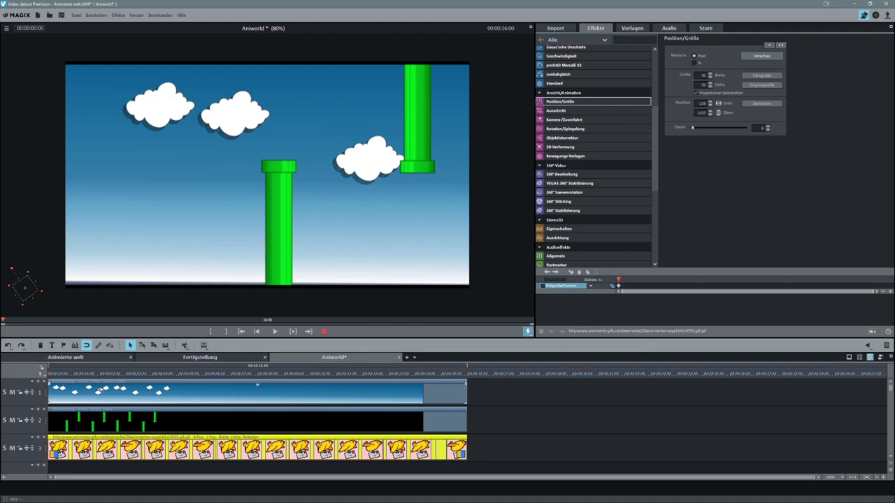
At 00:00:02:04, move the bird into the frame between and below the first two clouds, at Links about 548.
scroll(97, 387, "up", 2)
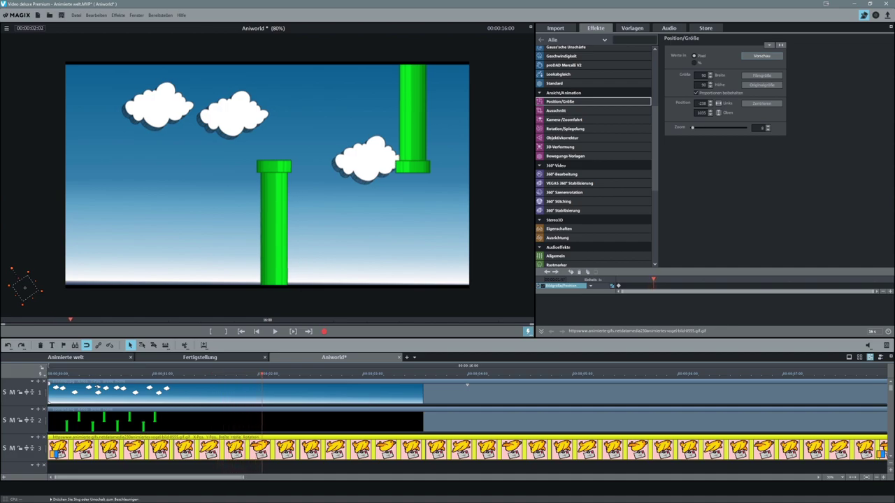
key("Left")
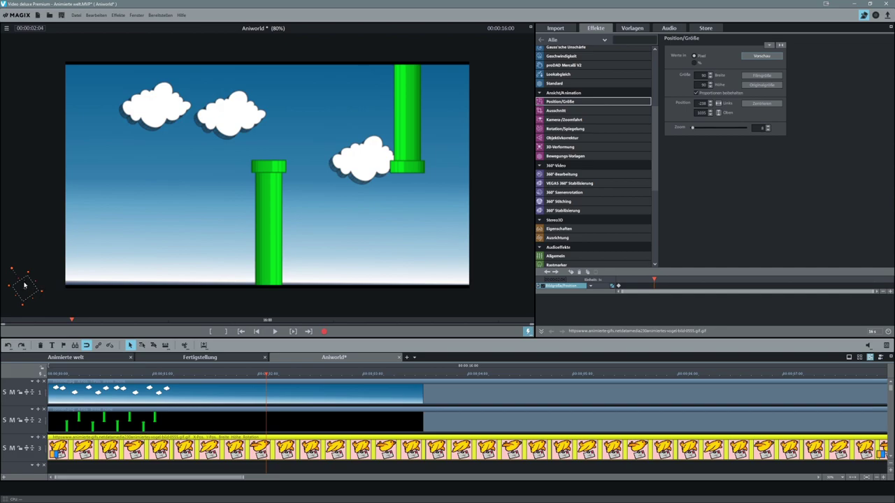
left_click_drag(25, 288, 173, 138)
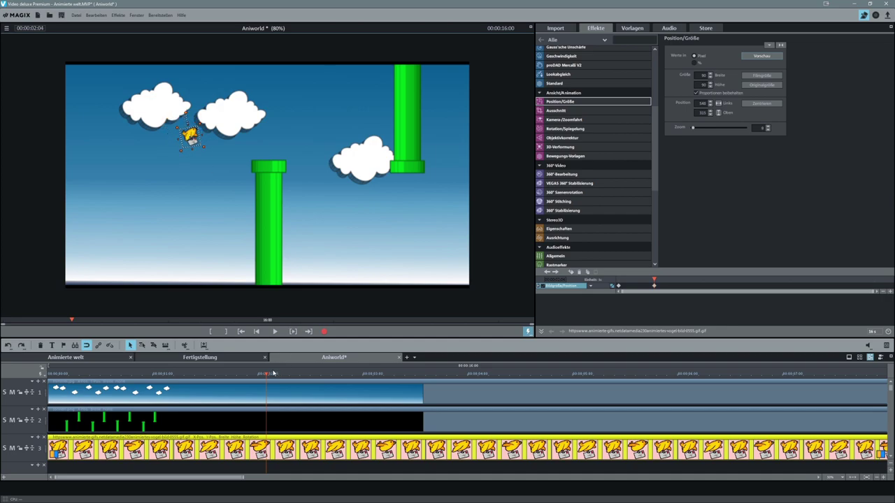
Advance to 00:00:02:11 and rotate the bird slightly clockwise to add a keyframe.
left_click_drag(266, 364, 270, 305)
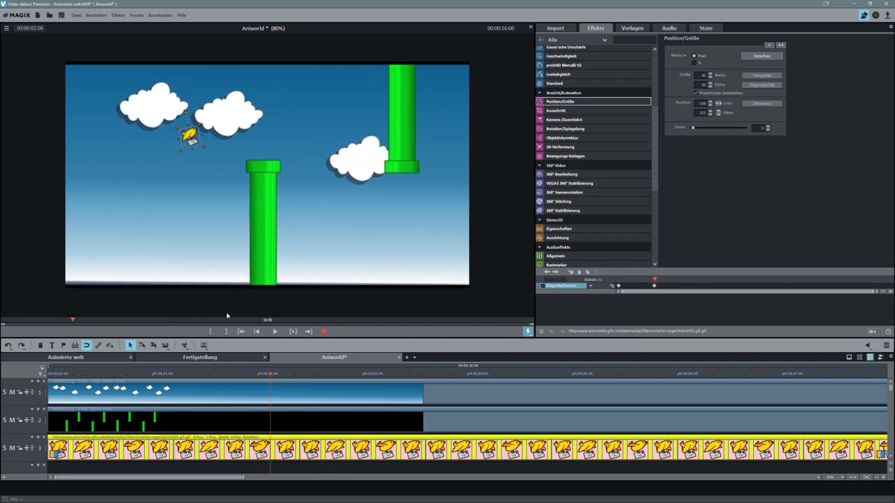
left_click_drag(270, 374, 281, 374)
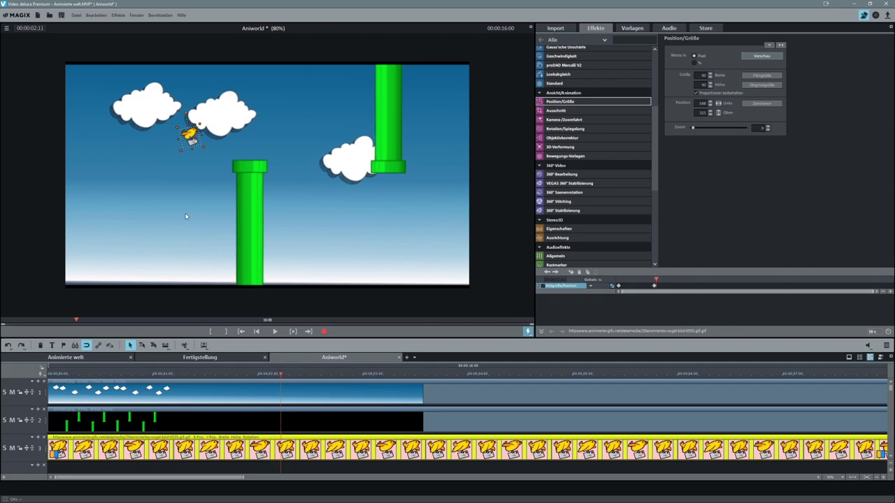
left_click_drag(185, 112, 188, 112)
Advance to 00:00:02:28, move the bird slightly forward and up above the first pipe, and level it.
key("Right")
key("Right")
key("Right")
key("Right")
key("Right")
key("Right")
key("Right")
key("Right")
key("Right")
key("Right")
key("Right")
key("Right")
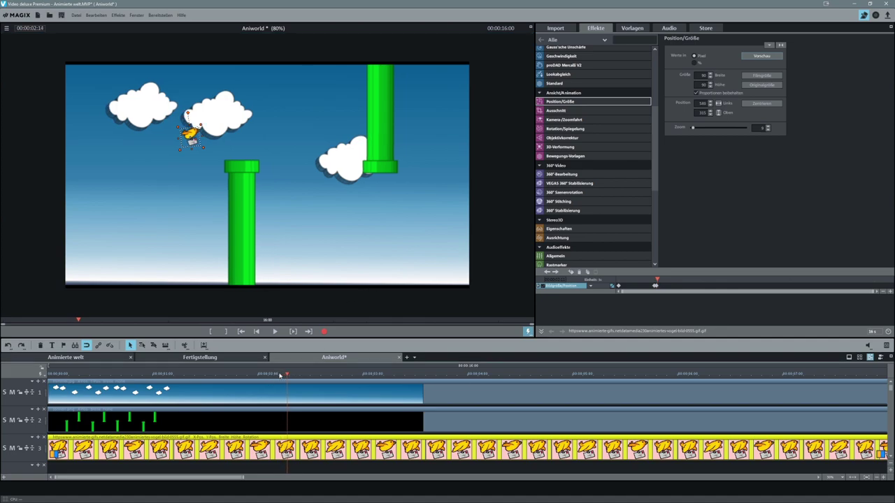
key("Right")
key("Right")
key("Right")
key("Right")
key("Right")
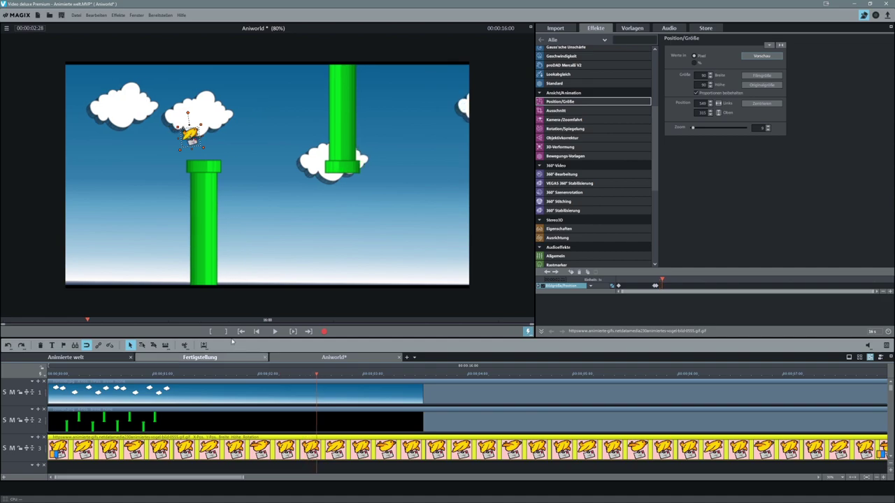
left_click_drag(190, 134, 200, 130)
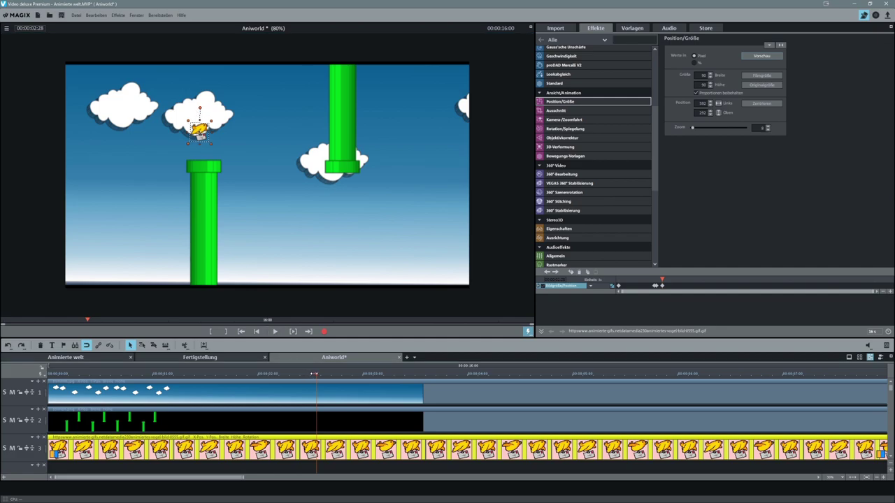
Advance to 00:00:02:45, tilt the bird clockwise and lower it to Links about 613 and Oben about 371.
key("Right")
key("Right")
key("Right")
key("Right")
key("Right")
key("Right")
key("Right")
key("Right")
key("Right")
key("Right")
key("Right")
key("Right")
key("Right")
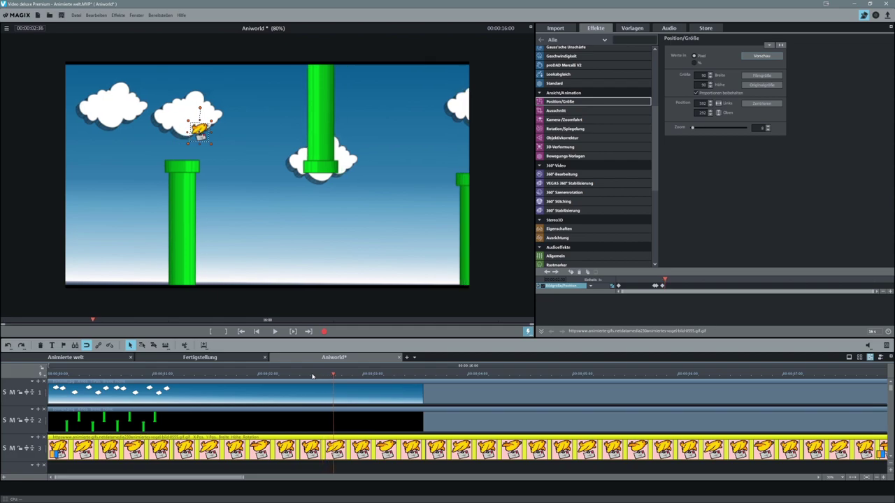
key("Right")
key("Right")
key("Right")
key("Right")
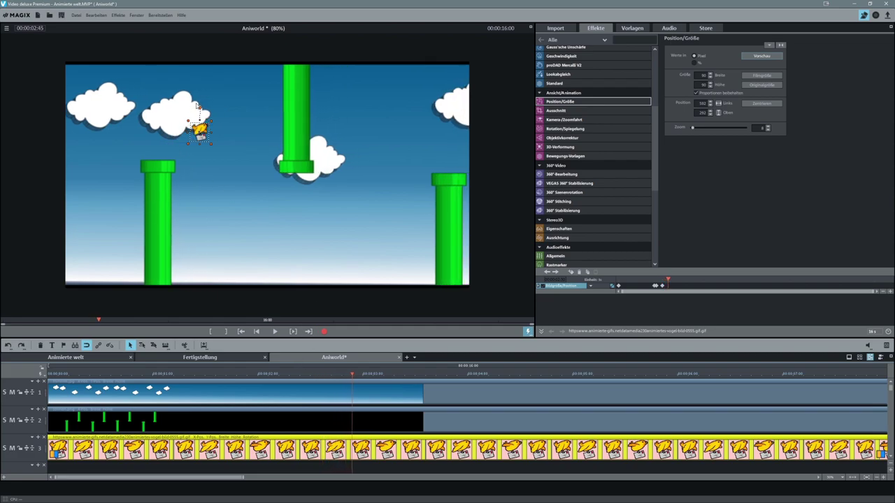
left_click_drag(200, 107, 204, 108)
Advance to 00:00:03:10 and lower the bird between the pipes, tilted further, to Links about 645 and Oben about 561.
key("Right")
key("Right")
key("Right")
key("Right")
key("Right")
key("Right")
key("Right")
key("Right")
key("Right")
key("Right")
key("Right")
key("Right")
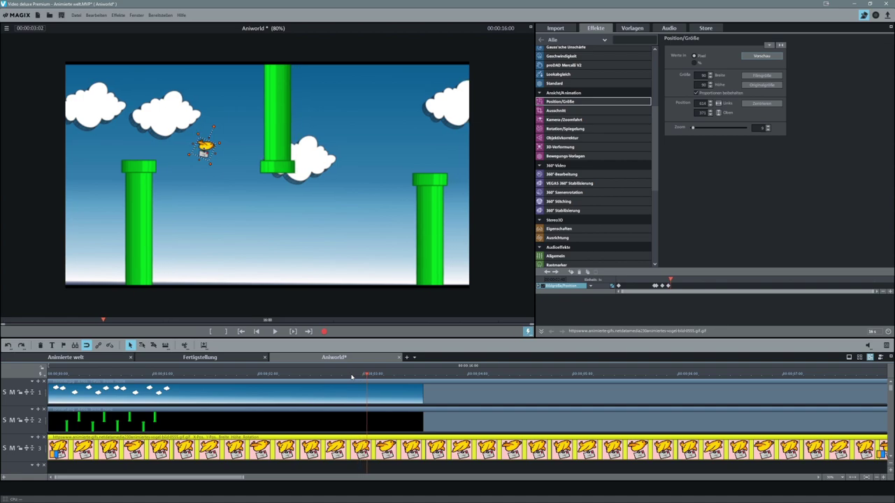
key("Right")
key("Right")
key("Right")
left_click_drag(202, 149, 210, 161)
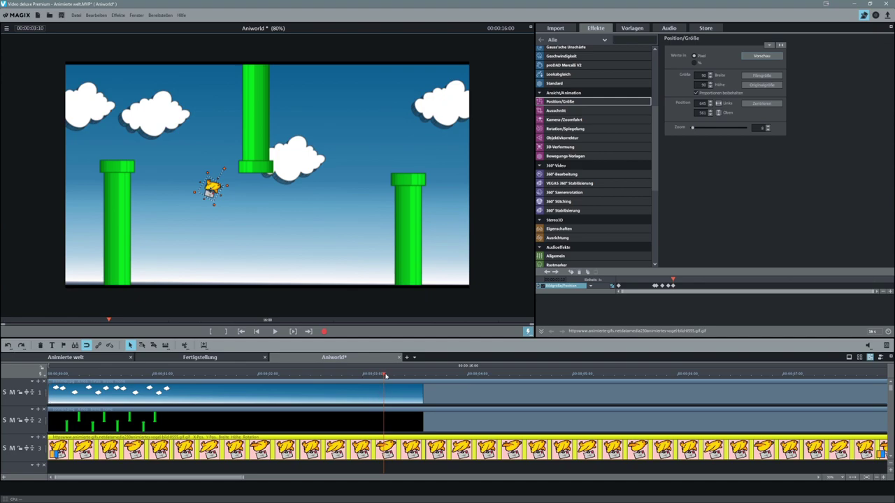
Scrub through the keyframed section to check the bird's flight path over the first pipe.
left_click_drag(383, 374, 279, 373)
left_click_drag(280, 333, 352, 329)
left_click_drag(352, 373, 370, 373)
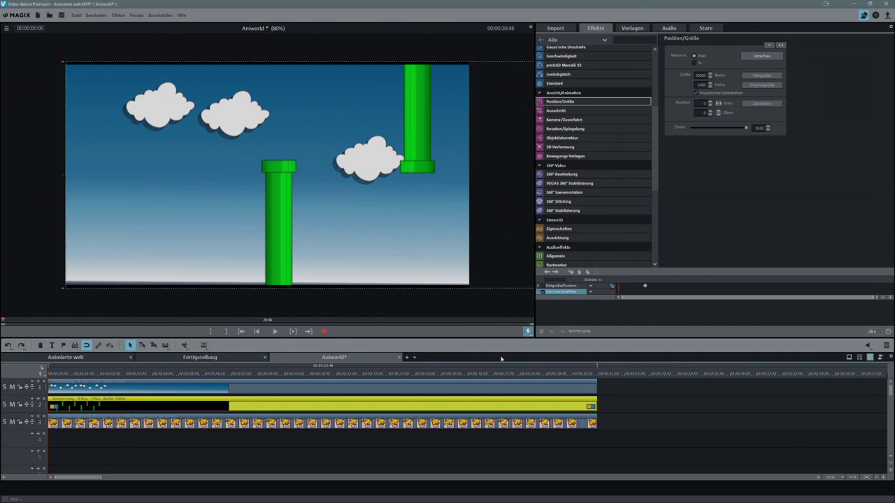
Select the bird clip with its finished keyframes and play the complete flight animation.
left_click(588, 422)
key("space")
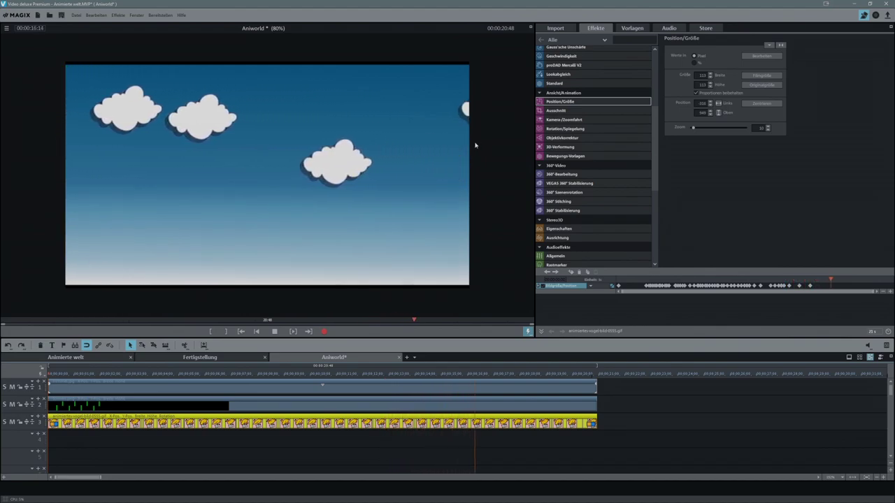
key("space")
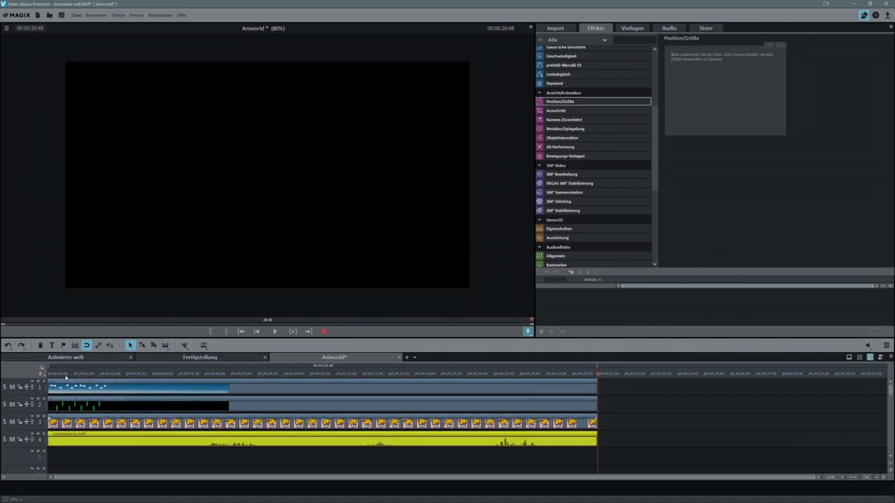
Play the animation from the start to check the birdsong audio on track 4.
left_click(50, 376)
key("space")
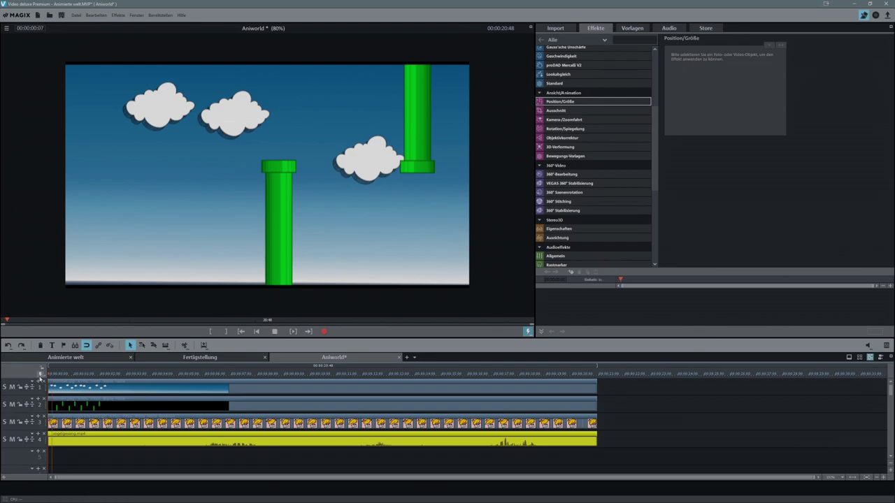